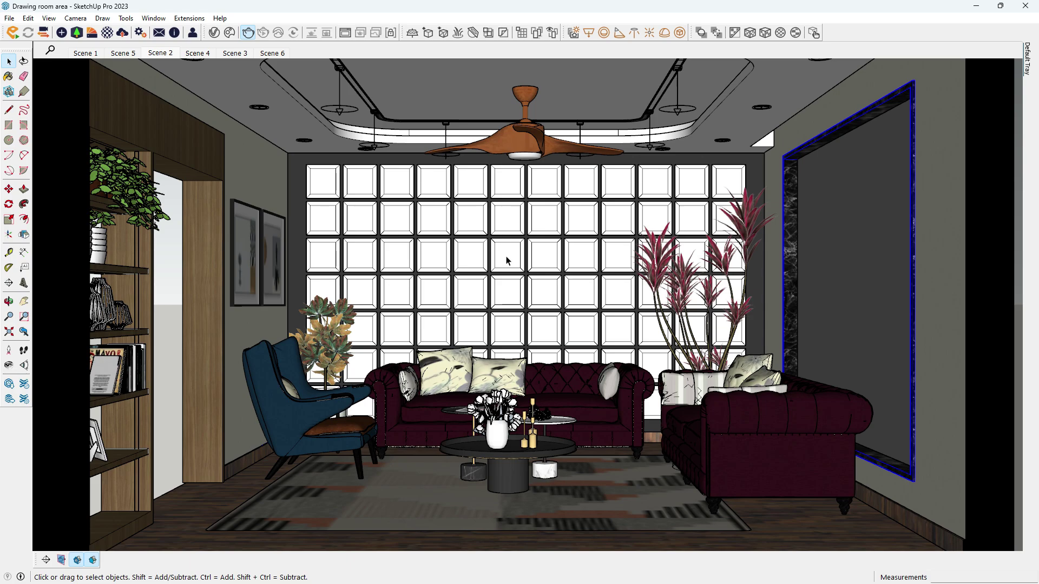
Deselect the marble frame and open the V-Ray Asset Editor, moved to the right.
click(178, 297)
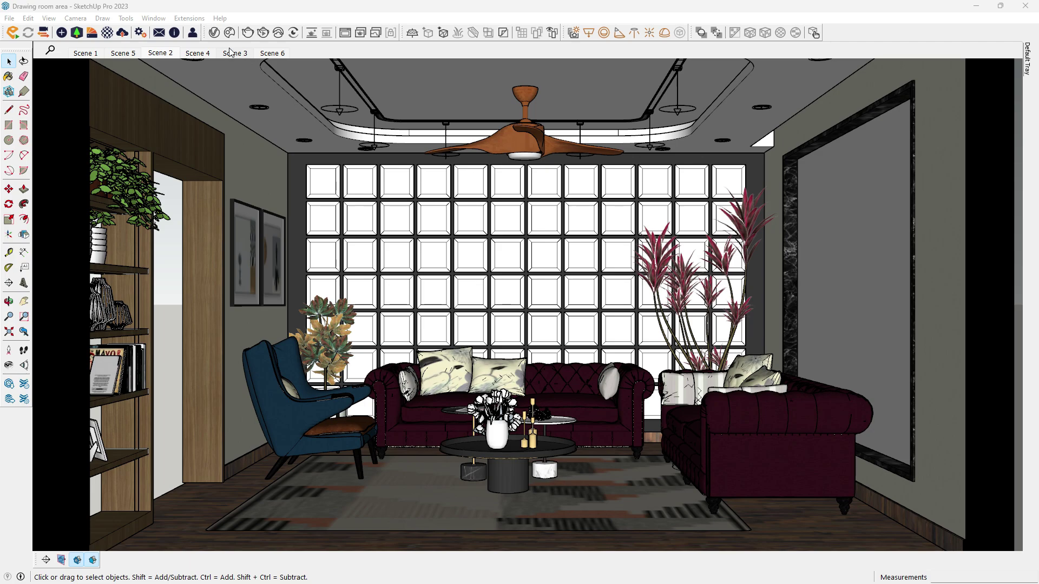
click(214, 32)
mouse_move(301, 130)
mouse_down()
mouse_move(414, 149)
mouse_move(489, 133)
mouse_up()
Create a new V-Ray Generic material and rename it 'Window glass'.
click(433, 479)
mouse_move(450, 464)
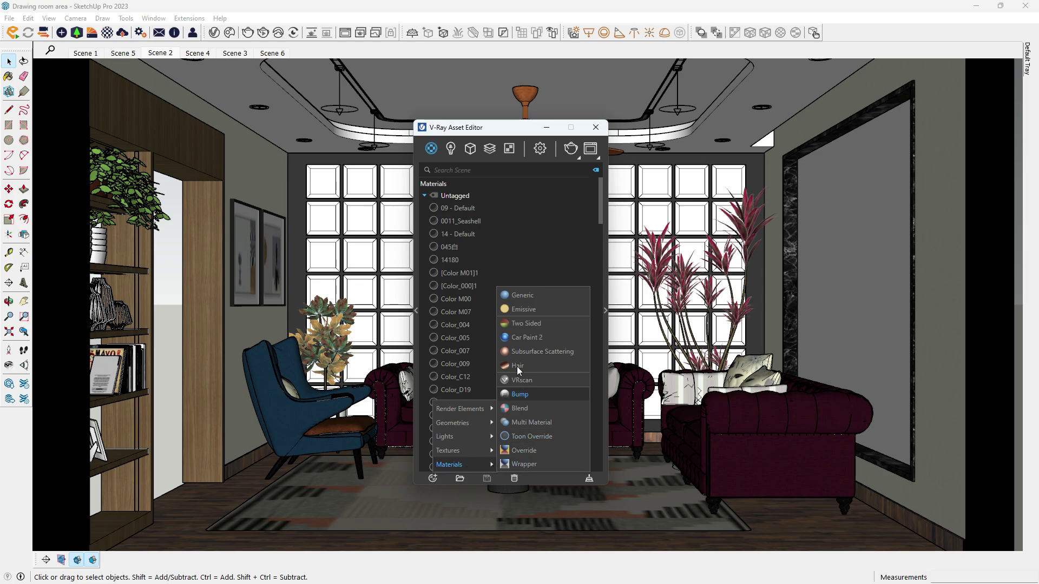
click(517, 295)
right_click(466, 325)
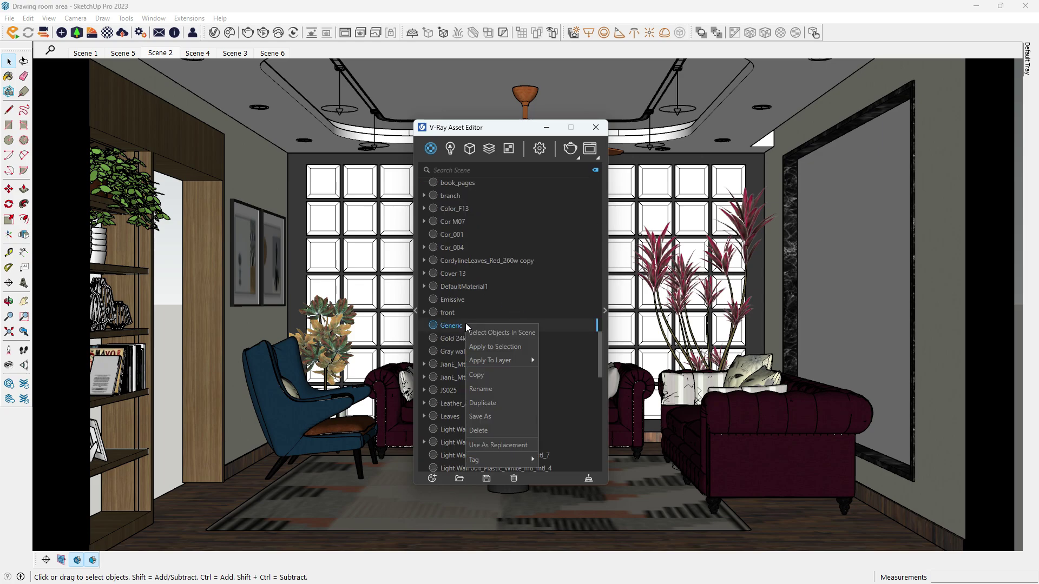
click(487, 389)
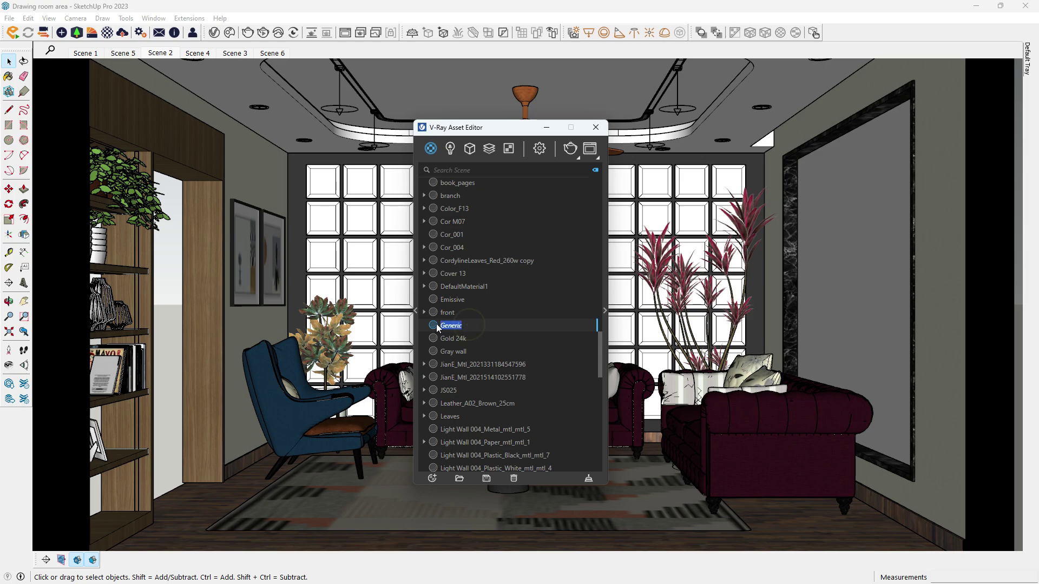
text(Window)
text( g)
text(lass)
key(Return)
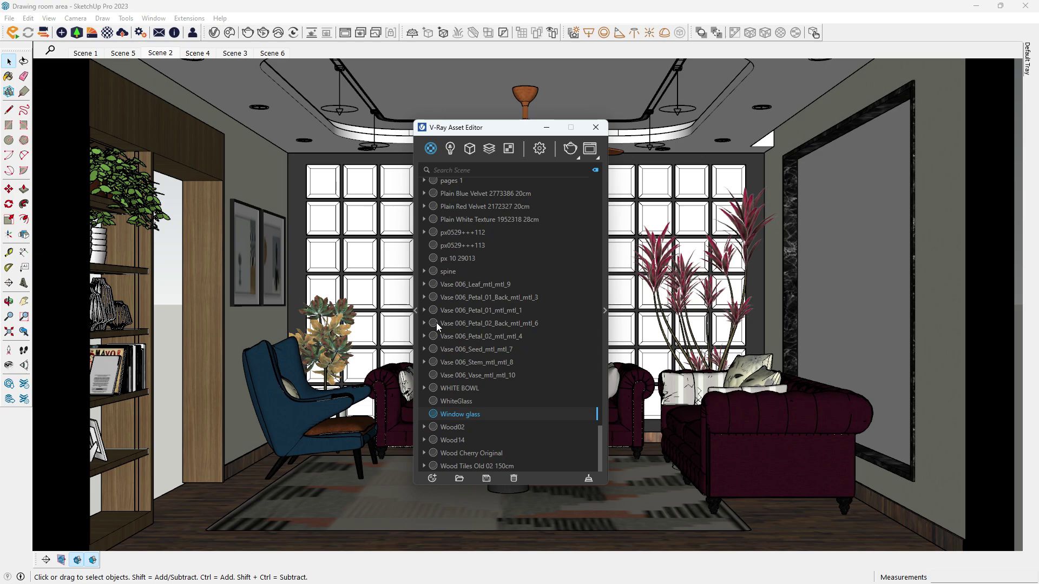
Open Window glass's settings and view the isolated window pane from the left.
drag(505, 135, 281, 134)
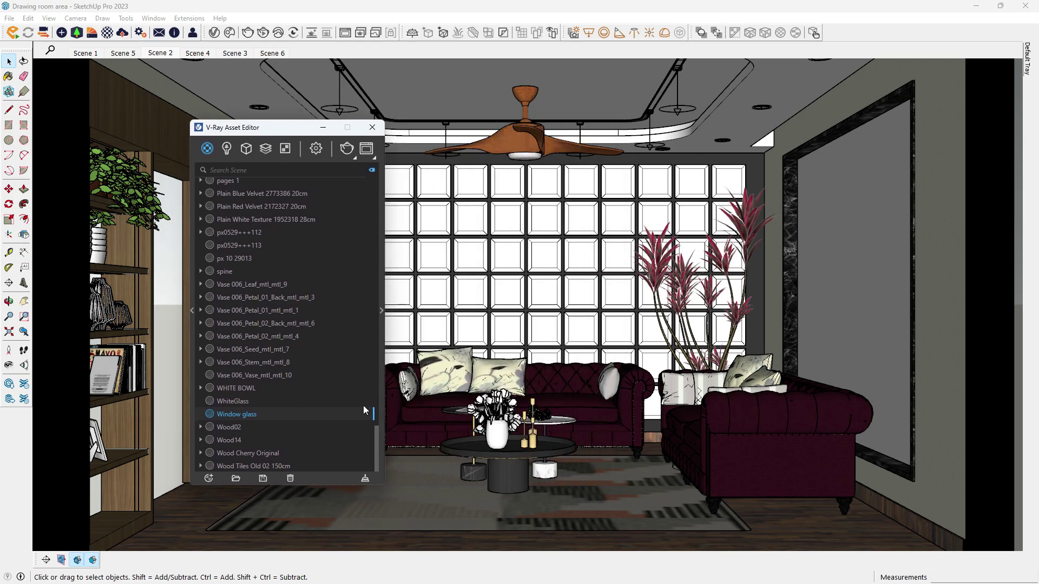
click(382, 308)
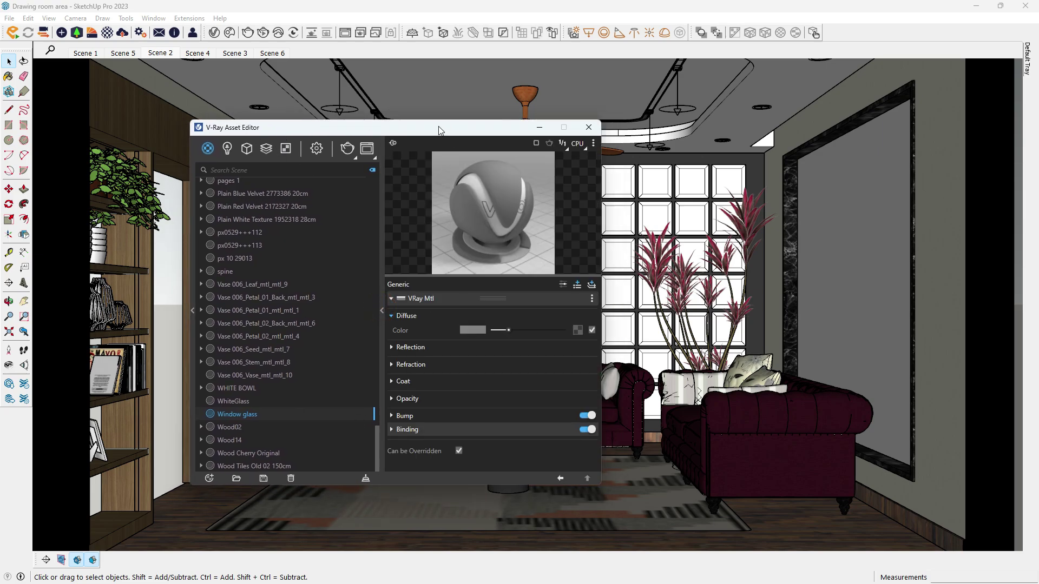
drag(490, 127, 452, 127)
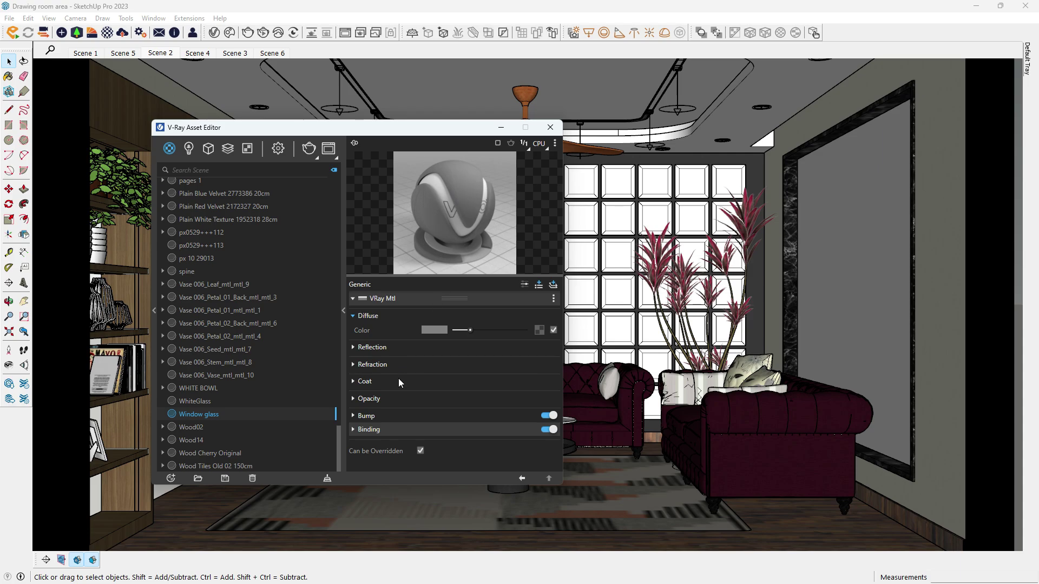
key(ctrl+shift+l)
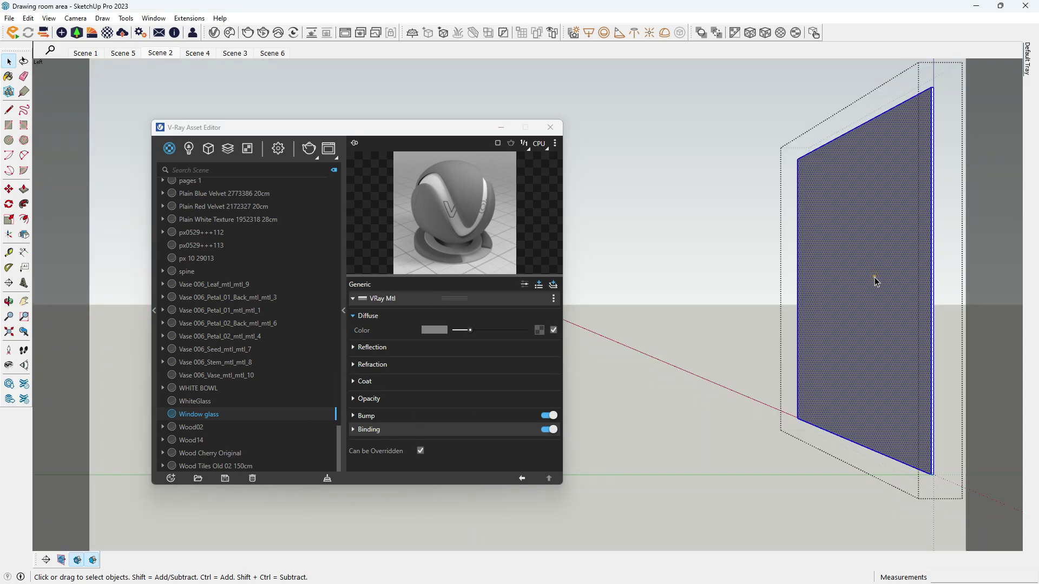
Apply Window glass to the selected window pane and return to the full living room.
right_click(286, 420)
mouse_move(310, 307)
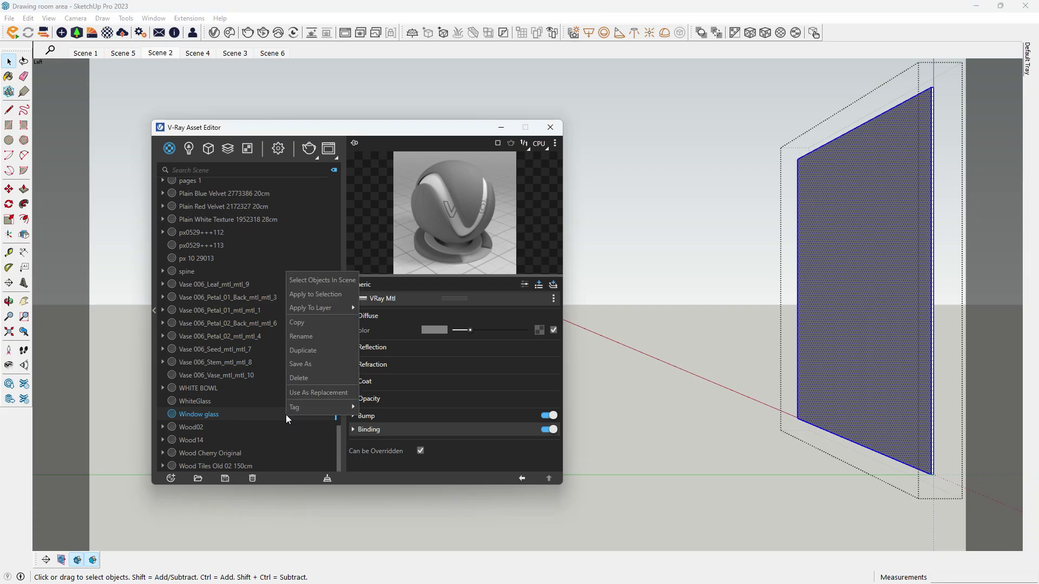
click(309, 296)
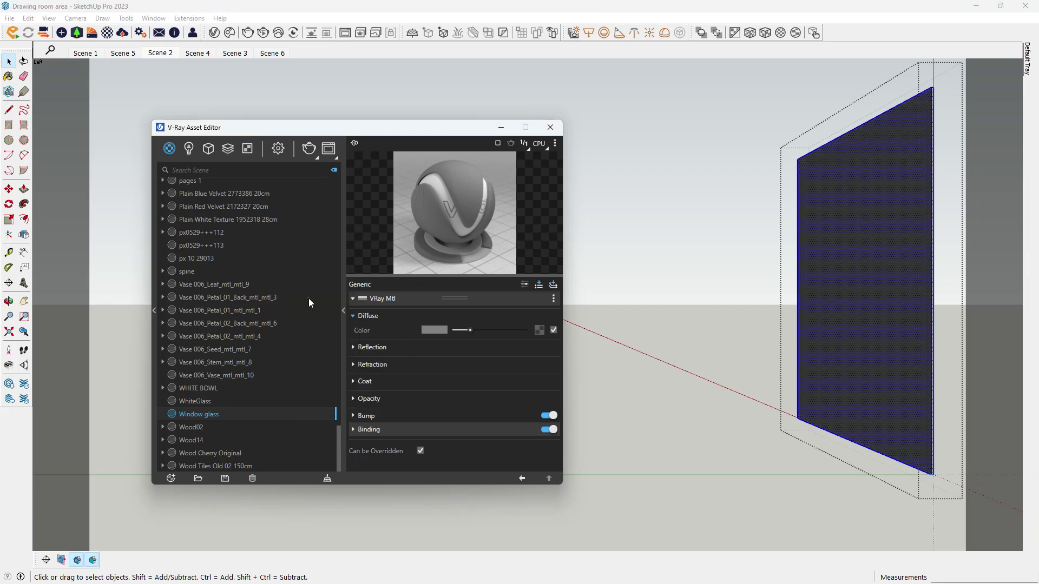
click(648, 339)
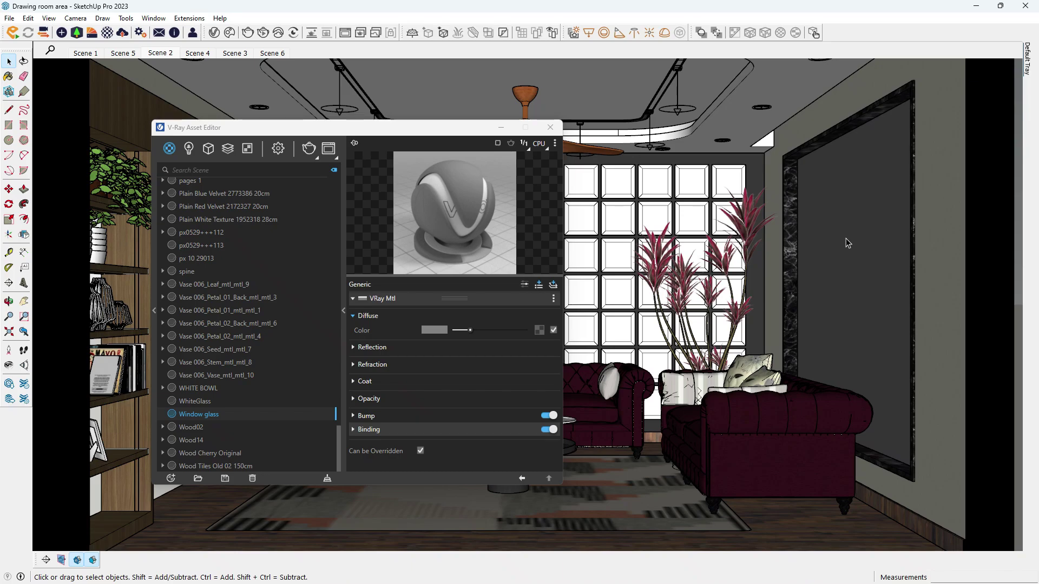
Reposition the Asset Editor and start a V-Ray render of the living room.
click(462, 135)
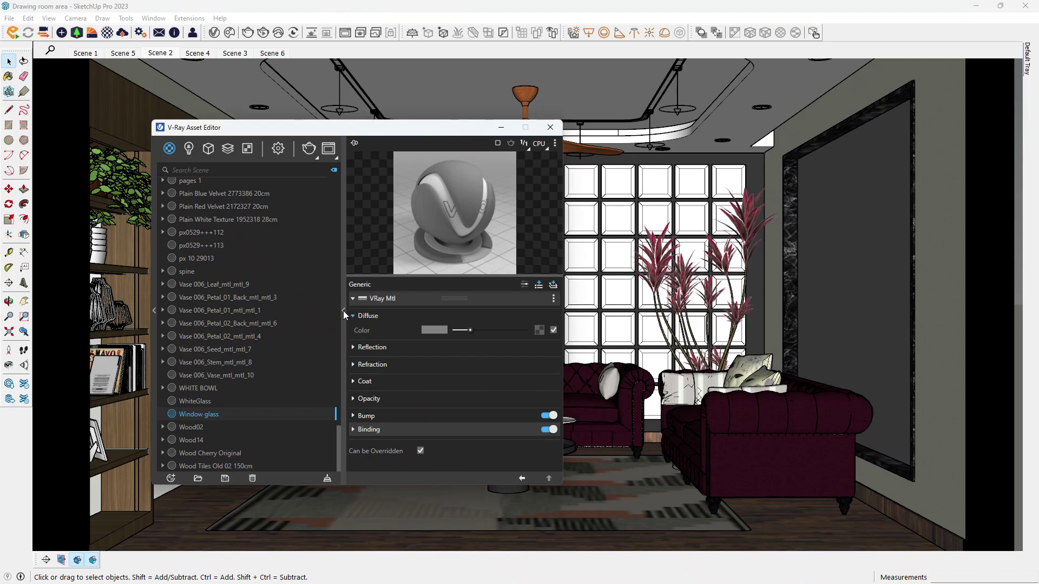
drag(387, 124, 437, 210)
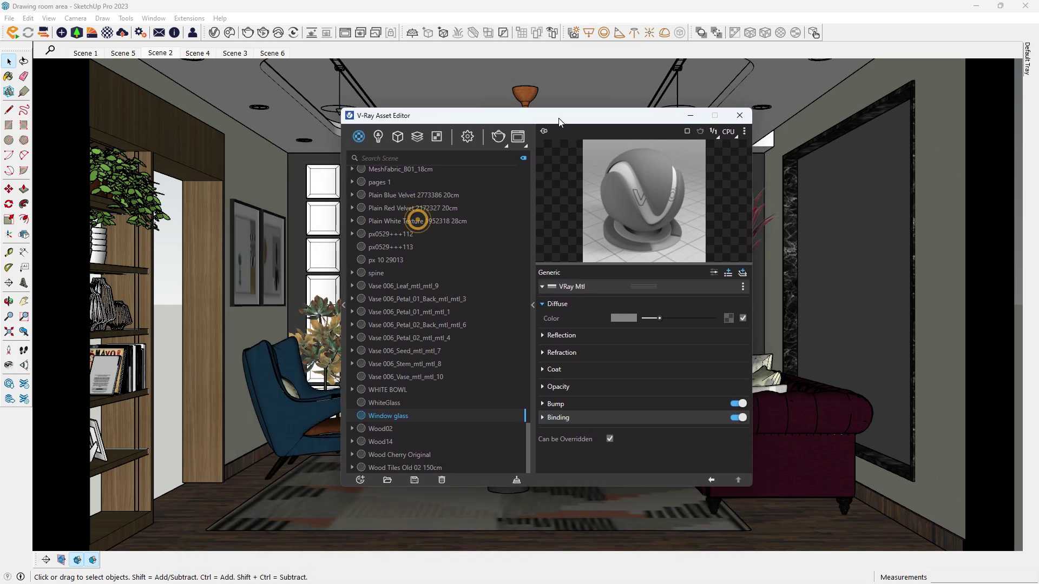
drag(436, 210, 564, 137)
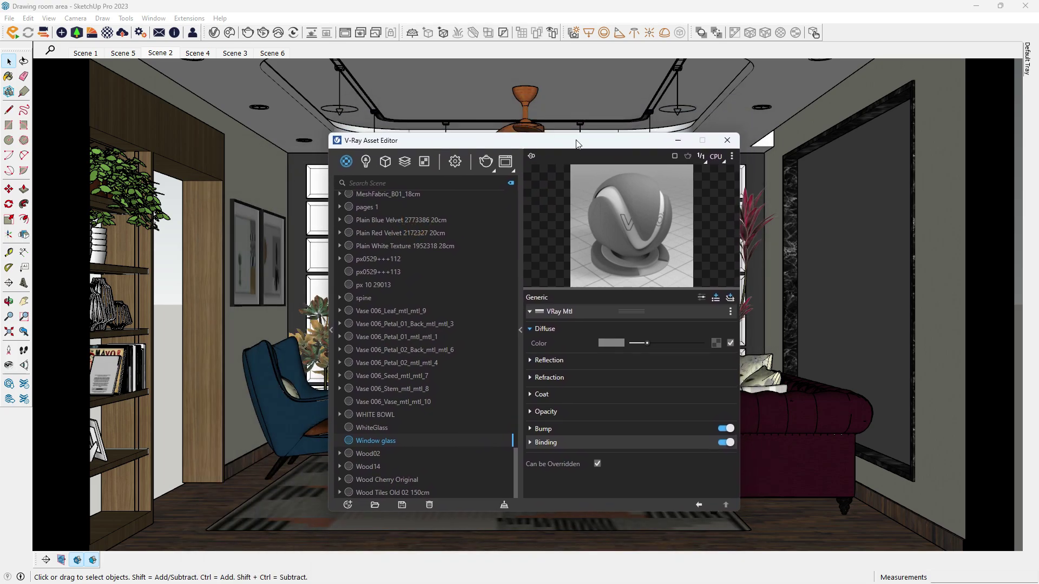
click(248, 32)
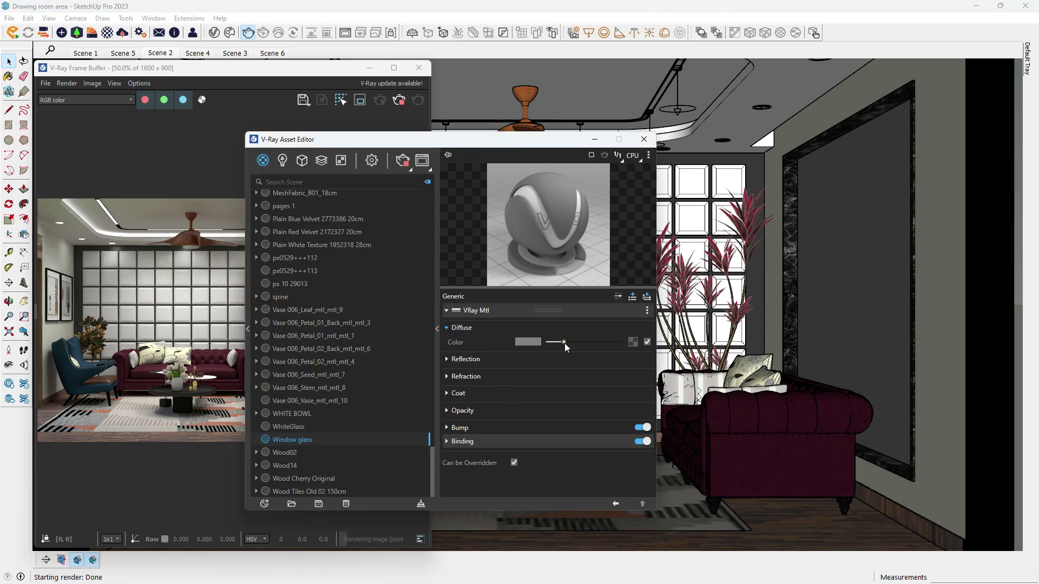
Test grey and white diffuse colours on Window glass, settling on black, and show its Reflection settings.
click(548, 343)
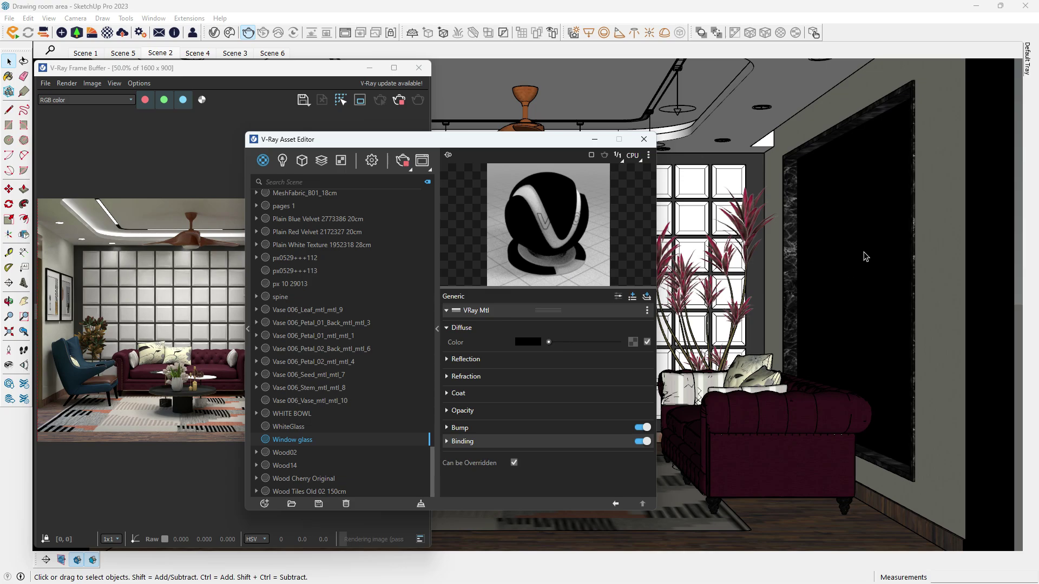
drag(548, 343, 581, 342)
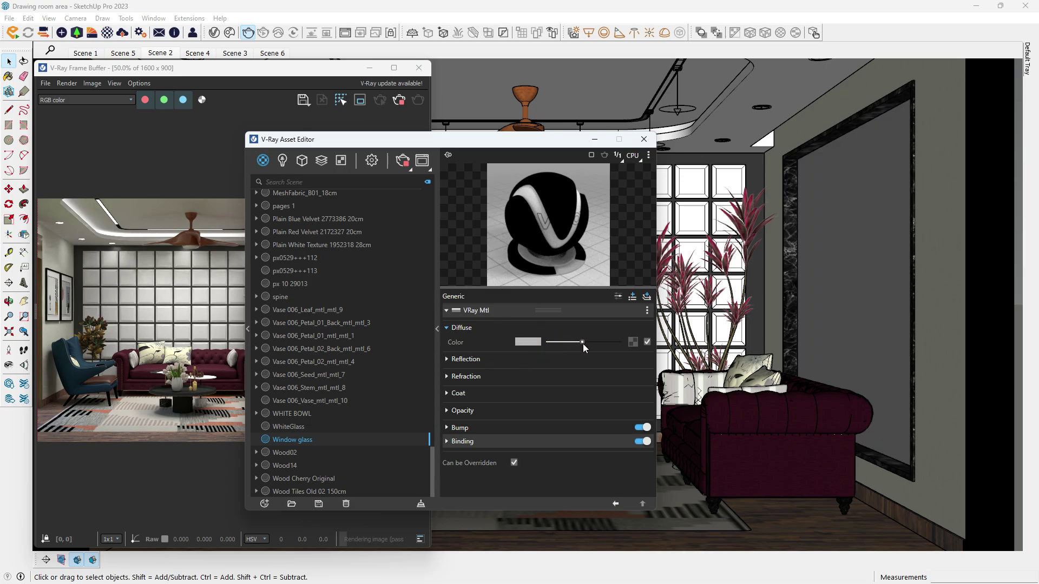
drag(582, 342, 619, 342)
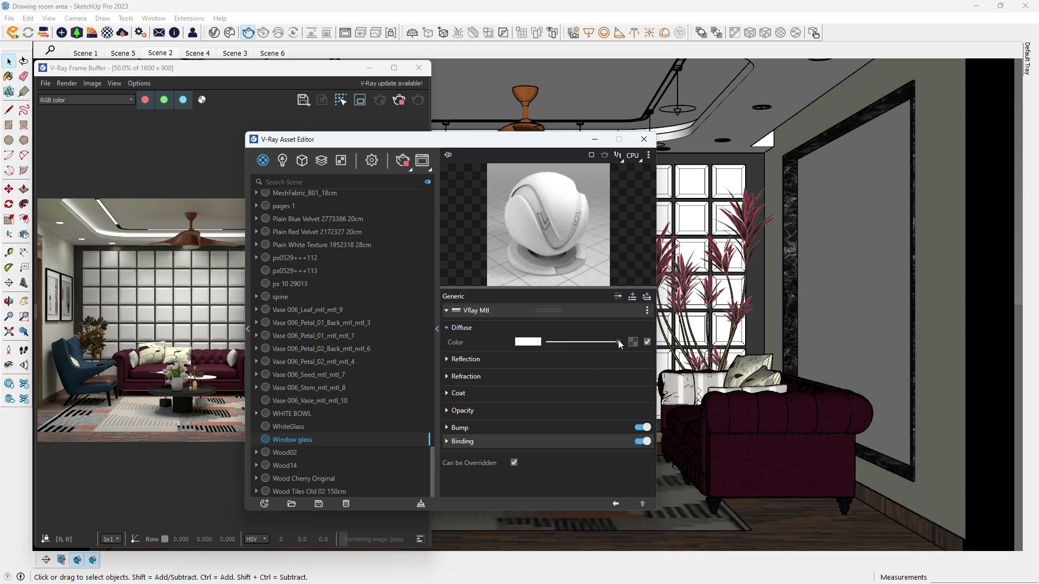
drag(617, 342, 549, 343)
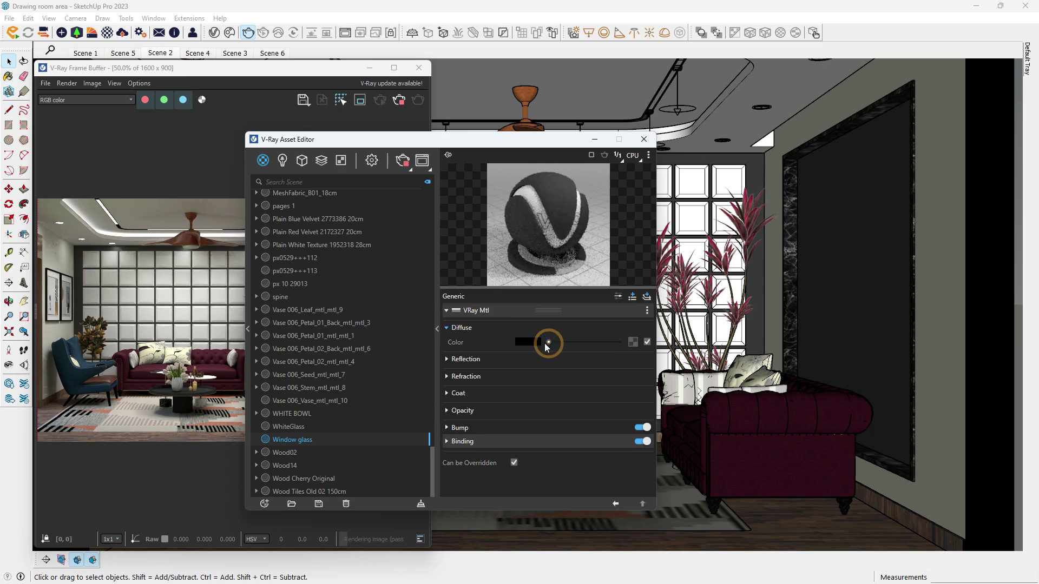
click(499, 359)
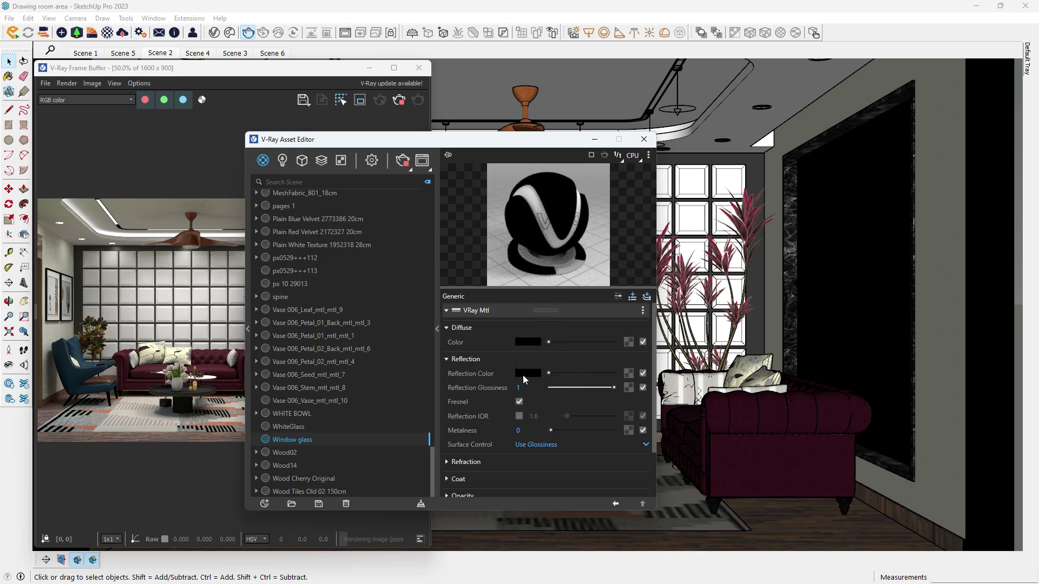
Set Window glass's reflection and refraction colours to white, collapse the rollouts, and move the editor off the render.
drag(549, 373, 614, 373)
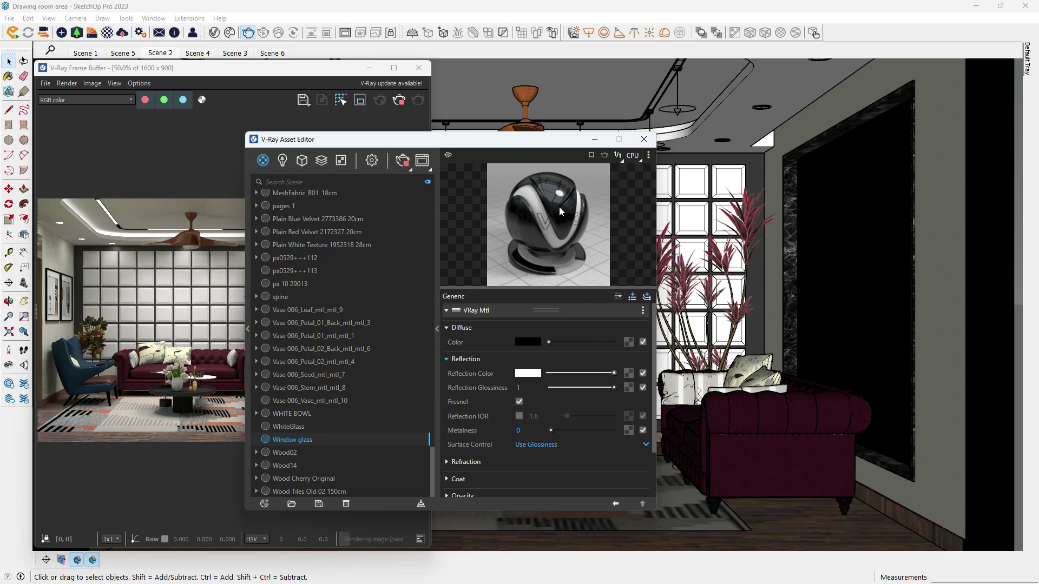
click(447, 359)
click(447, 327)
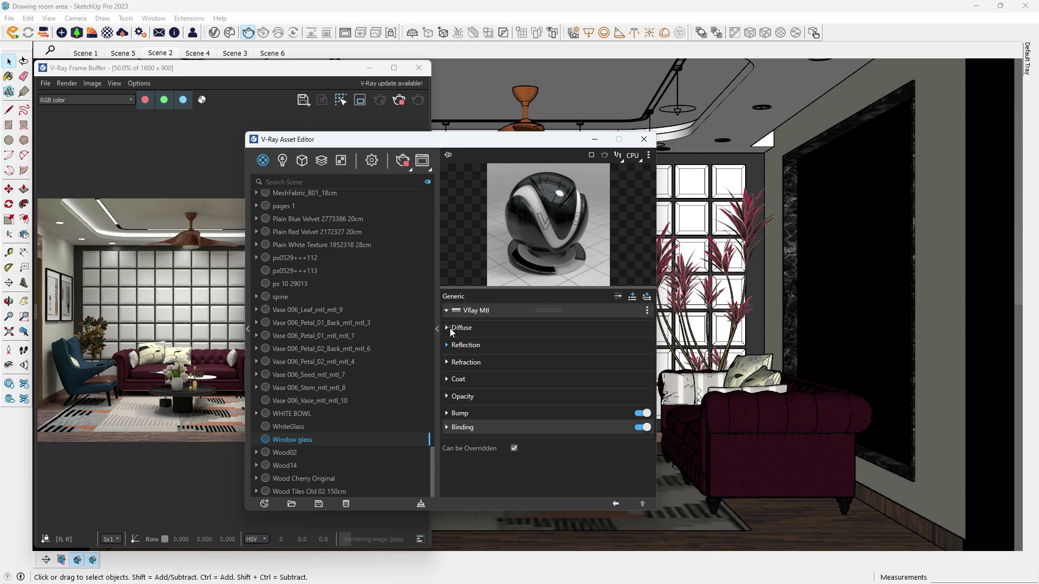
click(457, 362)
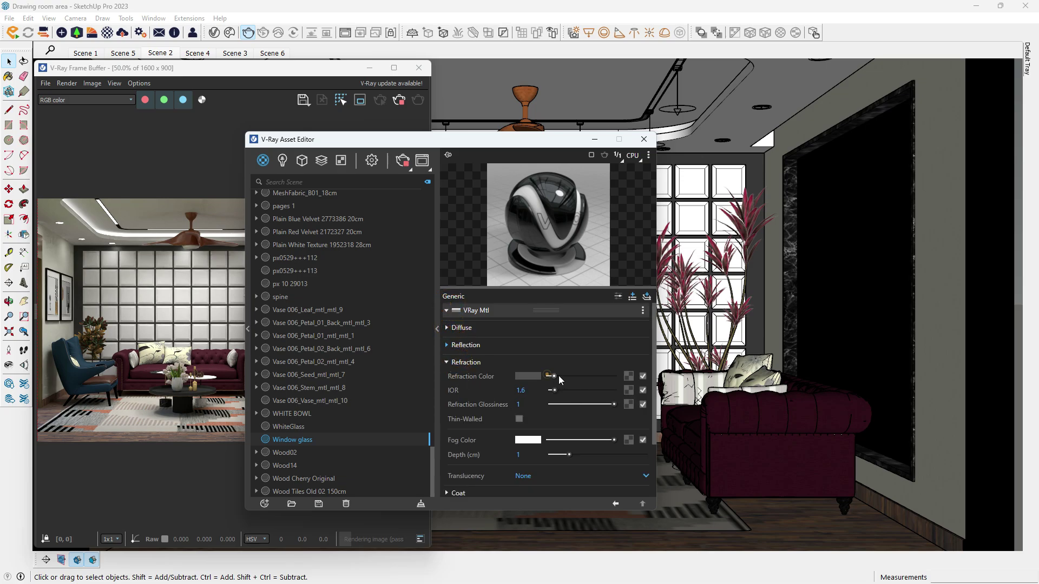
drag(548, 376, 615, 376)
click(605, 362)
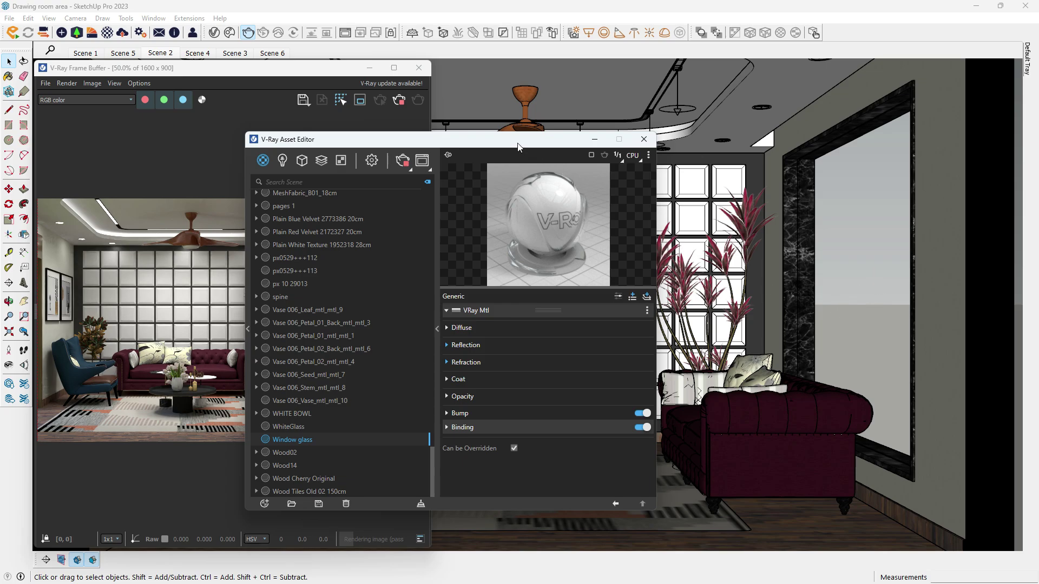
drag(517, 146, 697, 119)
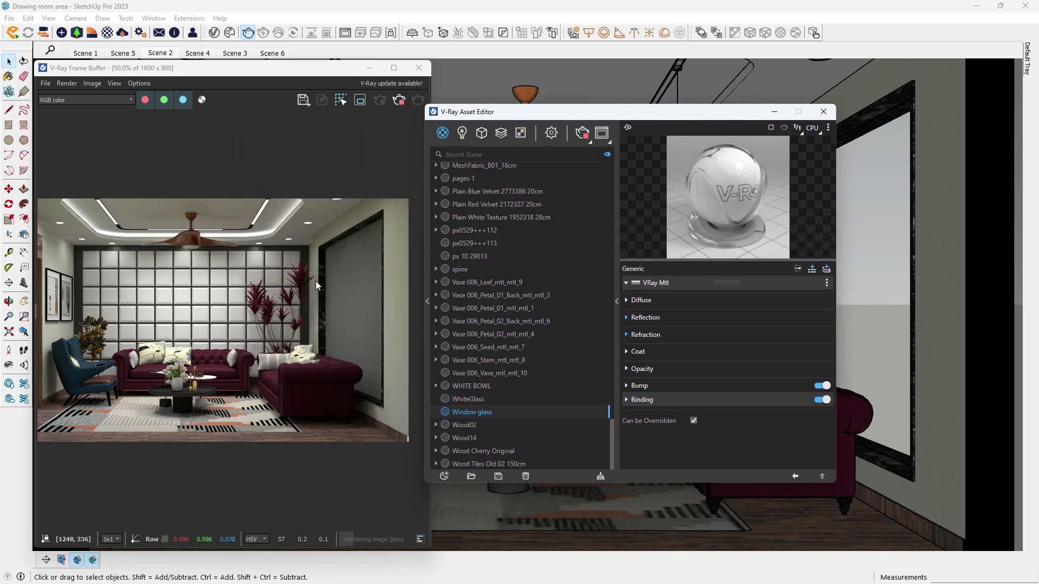
Uncheck the Dome Light's Invisible option so the environment renders, then stop the running render.
click(462, 133)
click(469, 194)
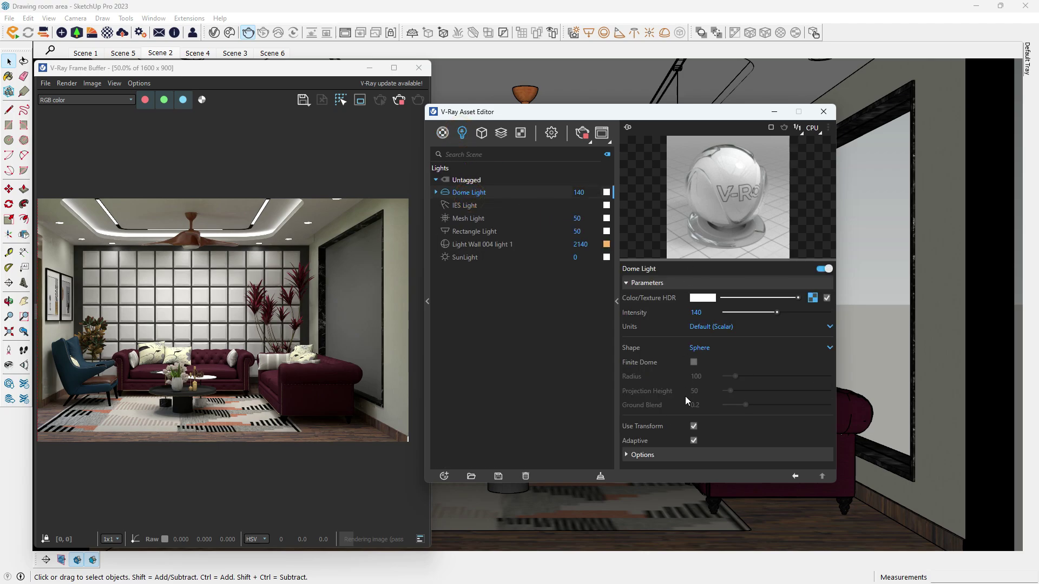
click(657, 454)
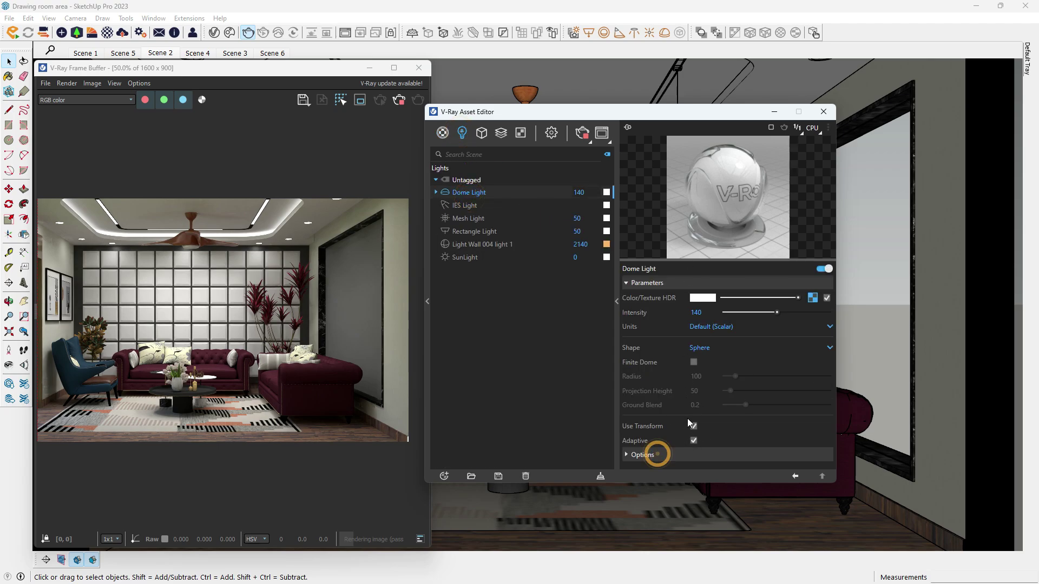
click(656, 455)
click(693, 346)
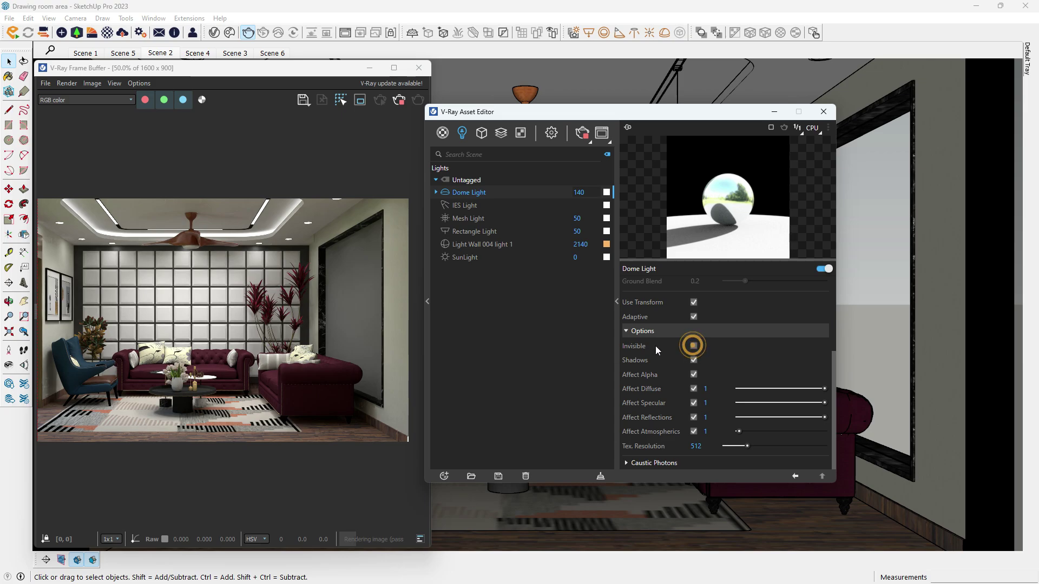
click(561, 361)
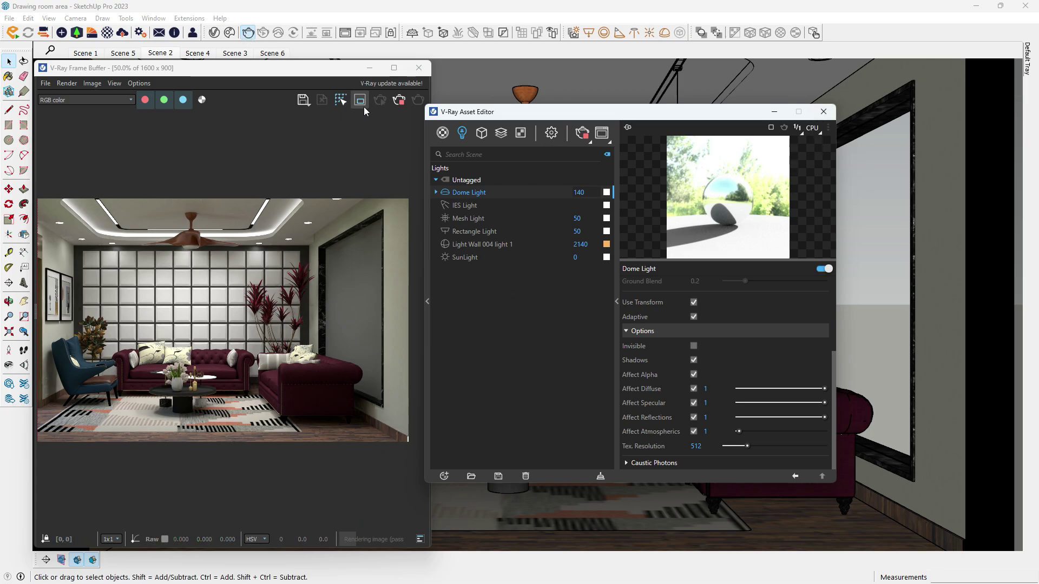
click(397, 103)
click(246, 31)
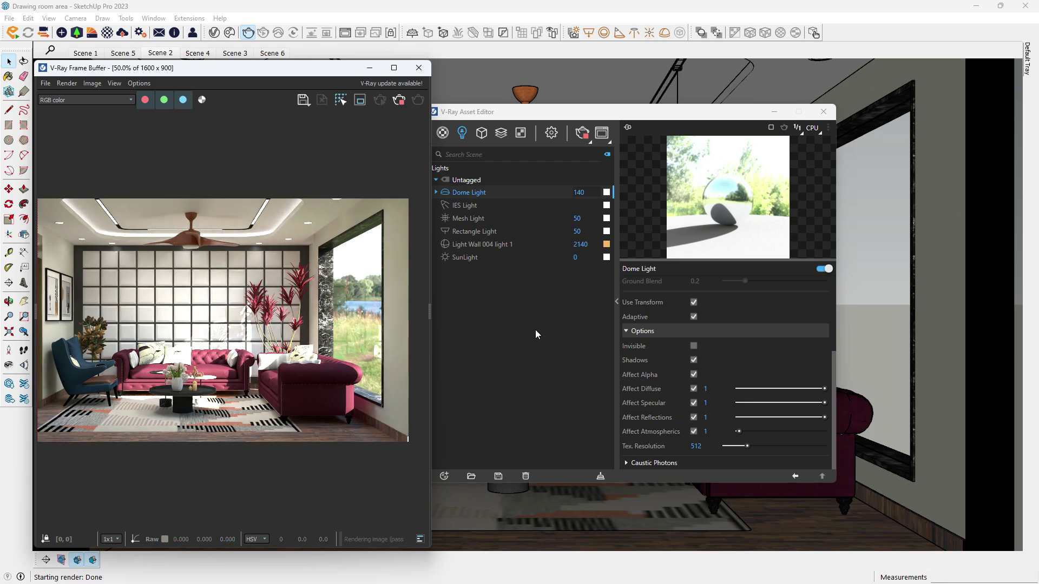
Search the materials for 'window', clear the search filter, and rerun the render.
click(442, 133)
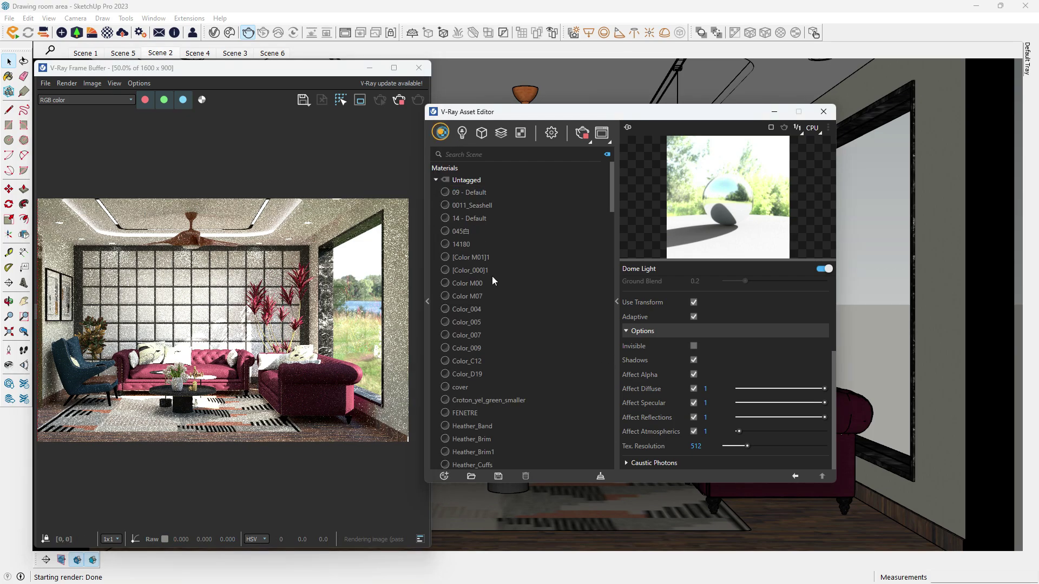
scroll(472, 200, down, 3)
click(472, 154)
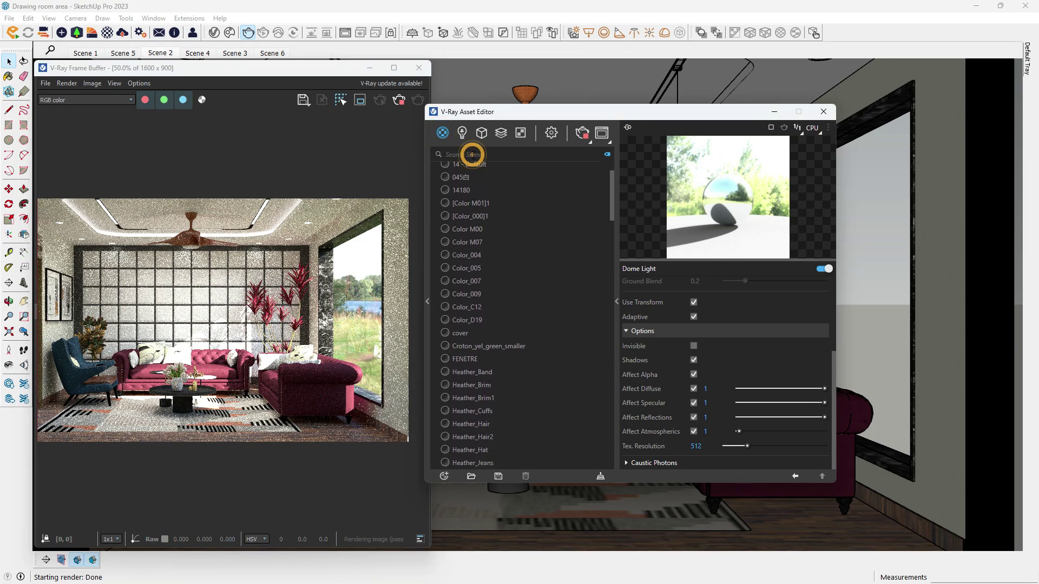
text(window)
click(470, 192)
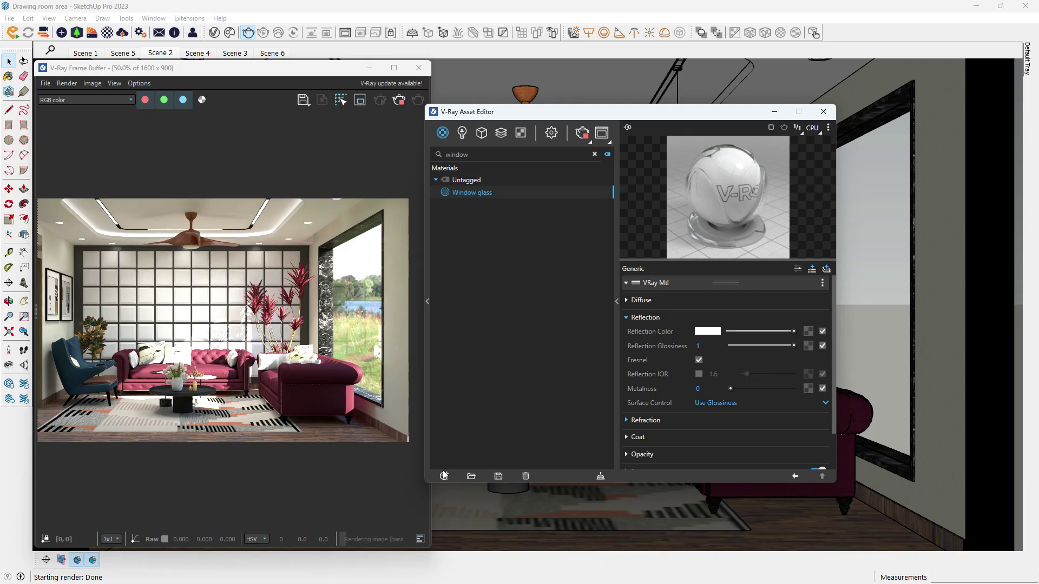
double_click(474, 155)
key(BackSpace)
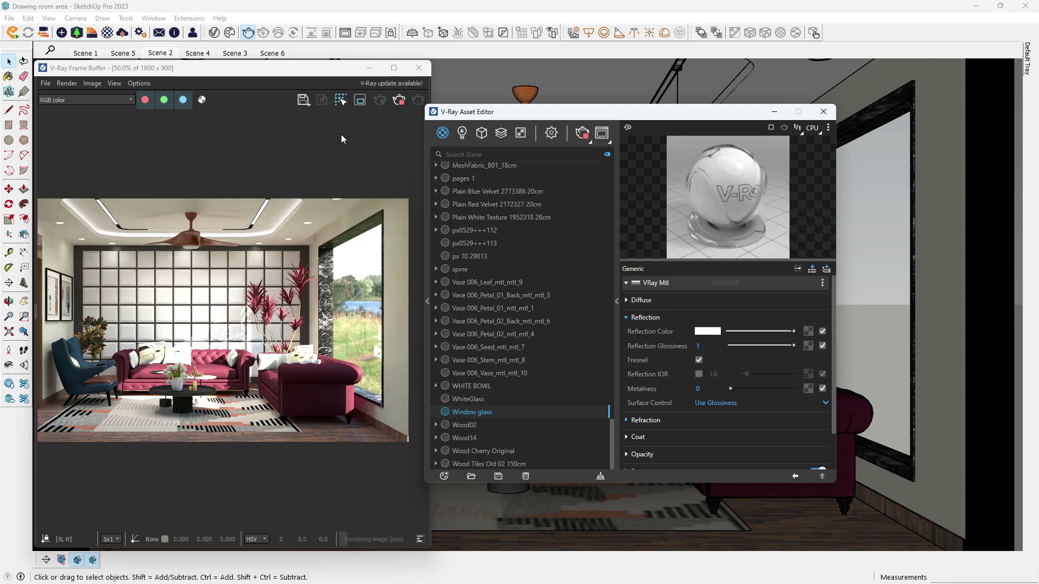
click(398, 100)
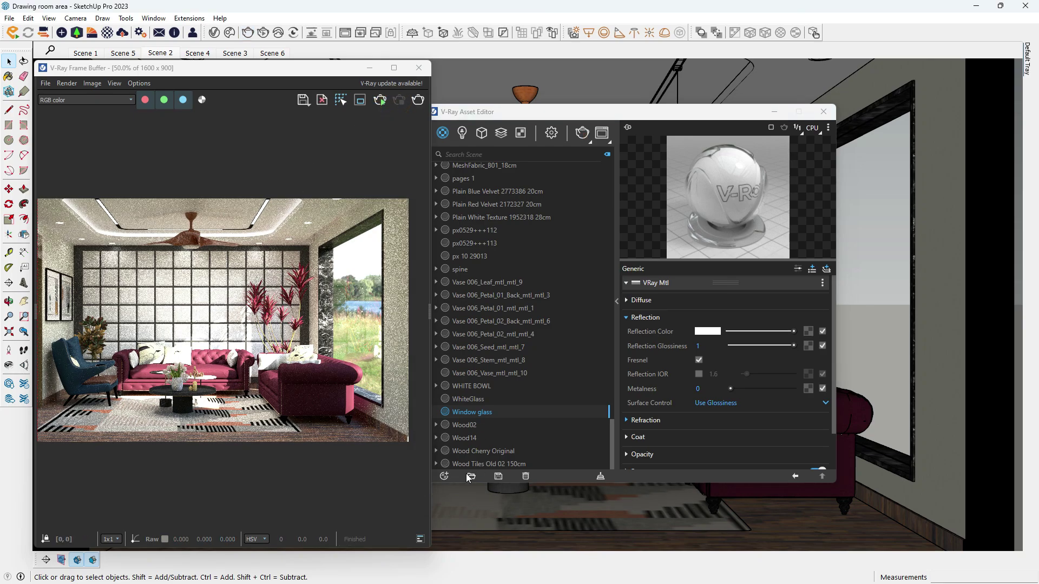
click(445, 477)
mouse_move(461, 462)
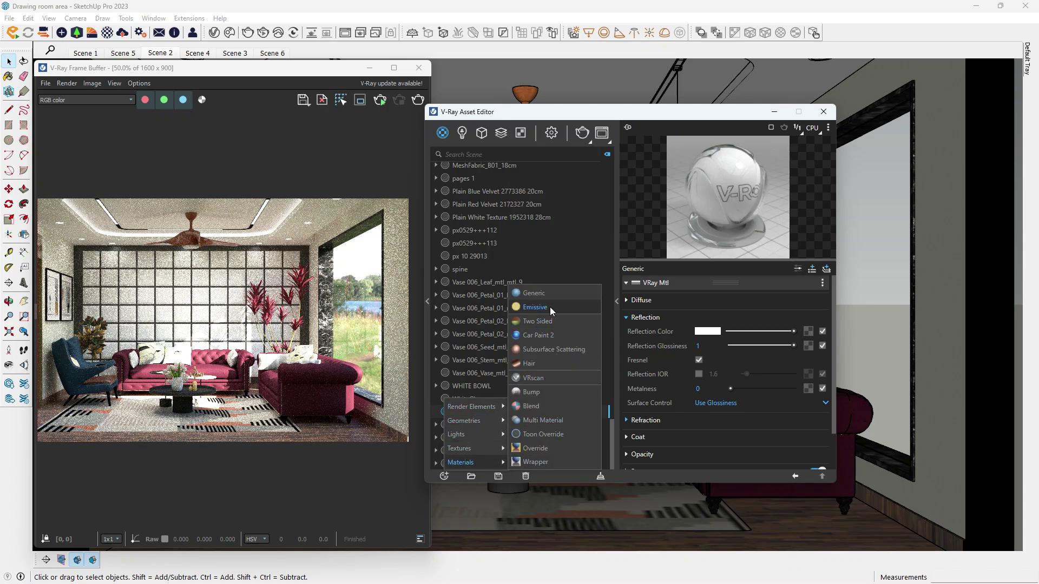
Create a new Generic material named Mirror, then minimize the Frame Buffer and move the editor aside.
click(544, 292)
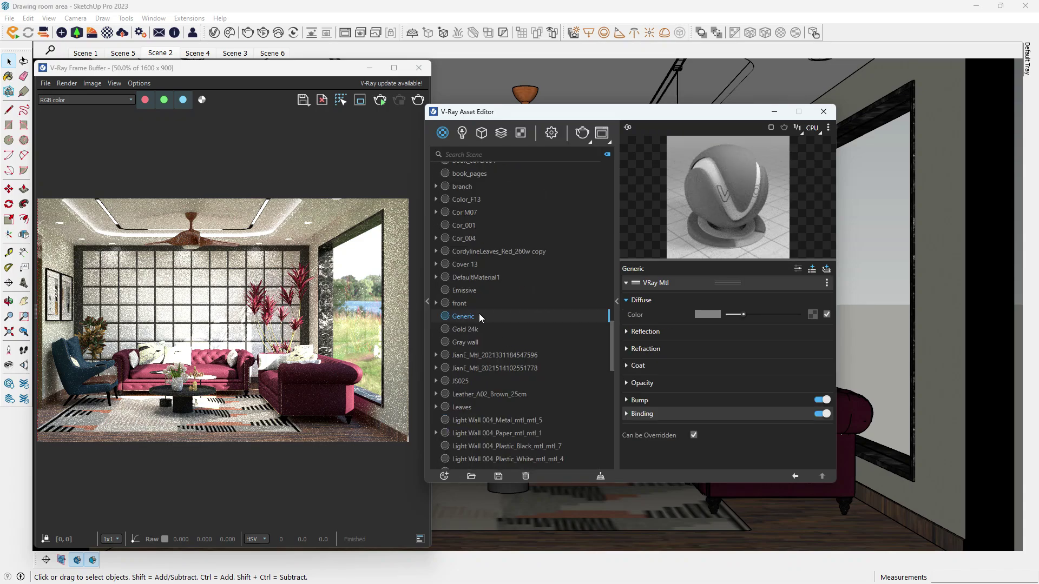
right_click(479, 313)
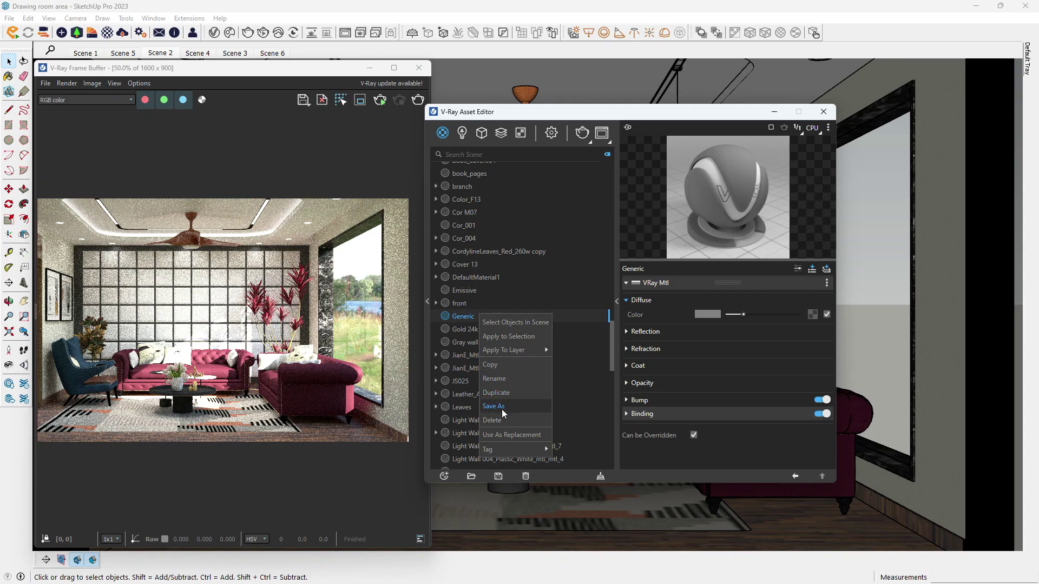
click(505, 379)
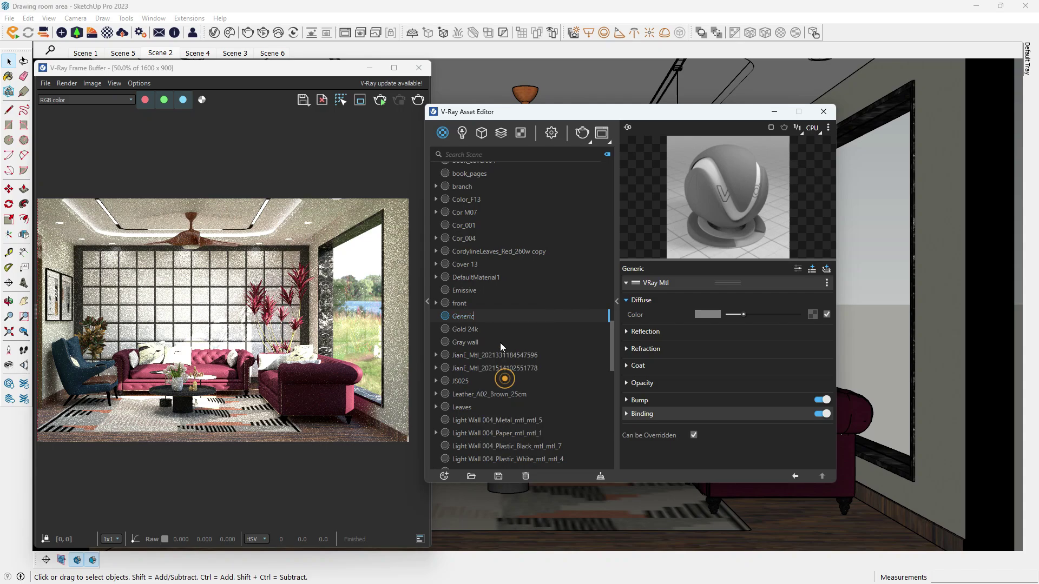
click(486, 314)
text(r)
text(rror)
click(482, 315)
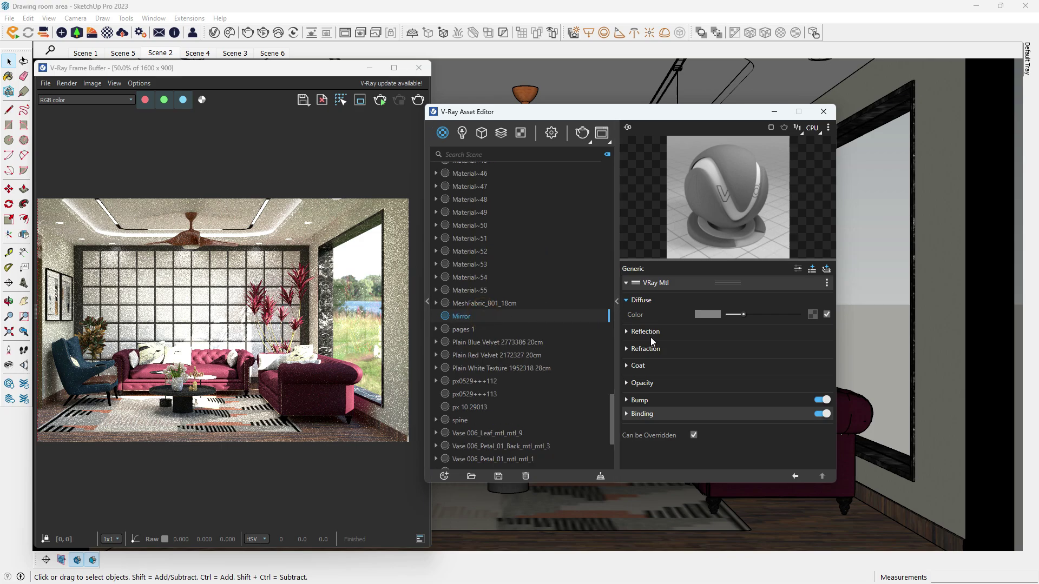
click(370, 68)
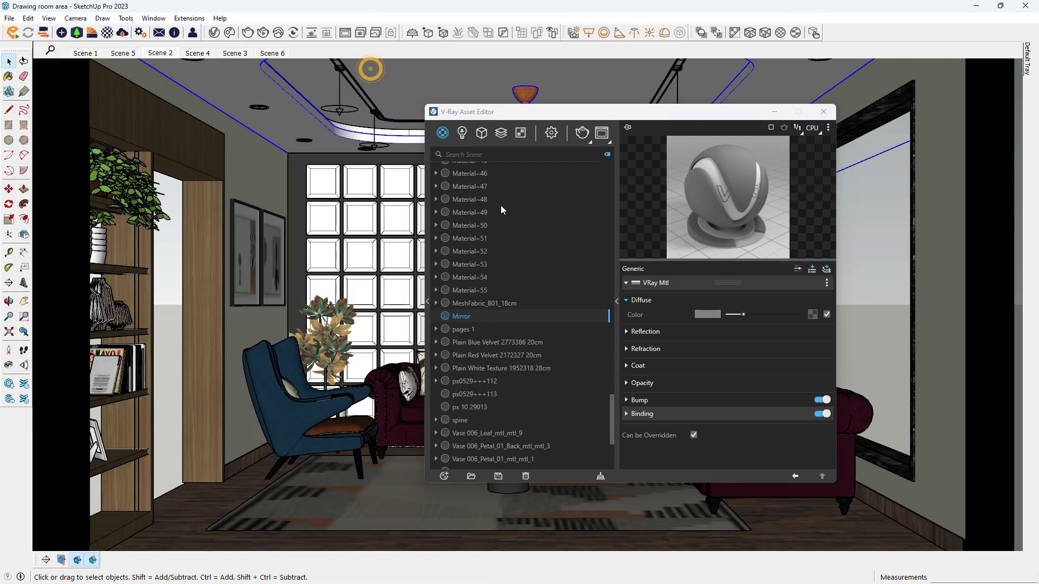
mouse_move(581, 111)
mouse_down()
mouse_move(367, 333)
mouse_move(2, 109)
mouse_up()
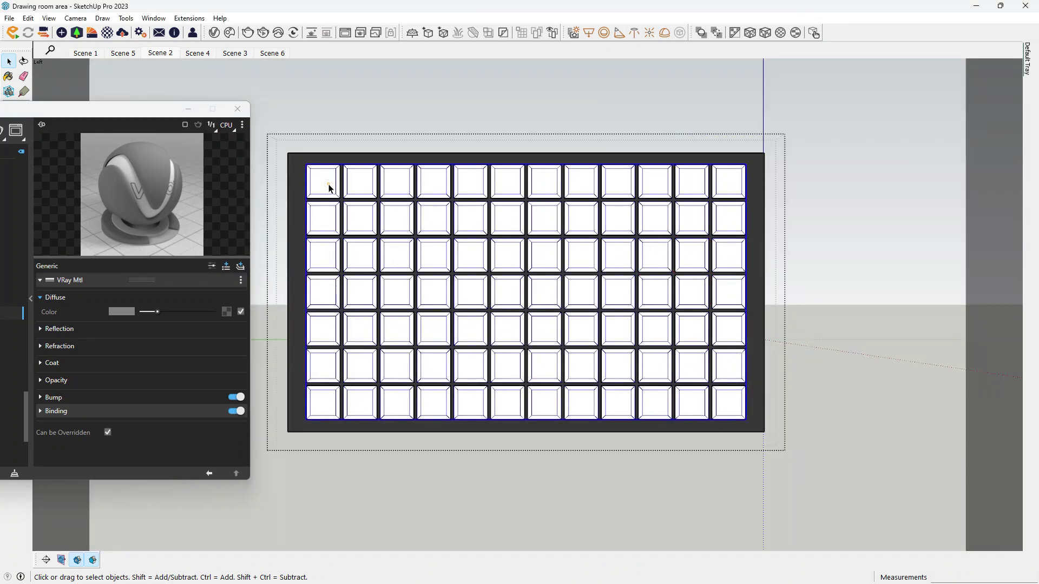
Select all tiles inside the window grid group and apply the Mirror material to them.
double_click(328, 186)
triple_click(328, 186)
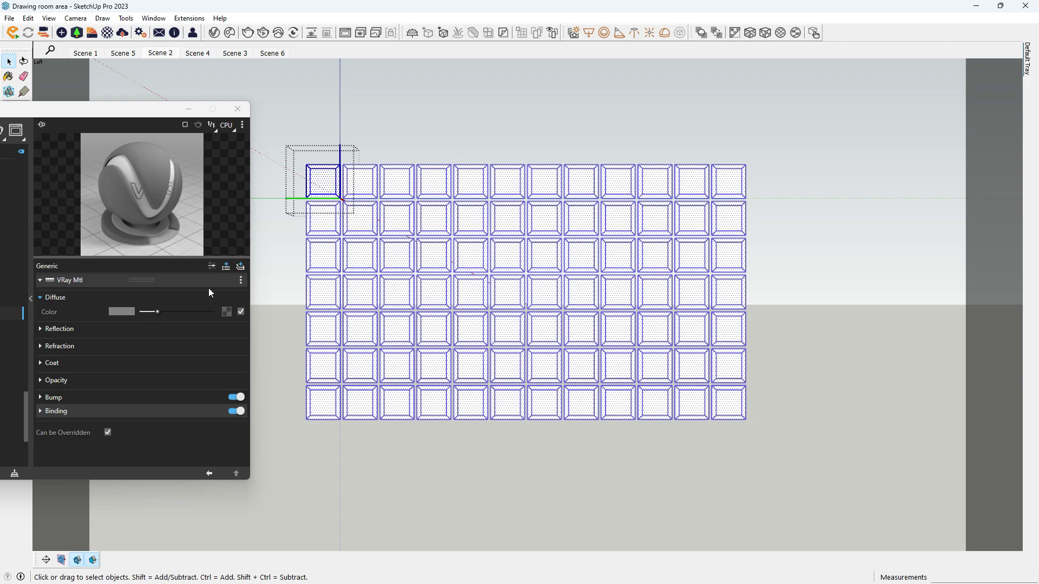
drag(85, 119, 370, 89)
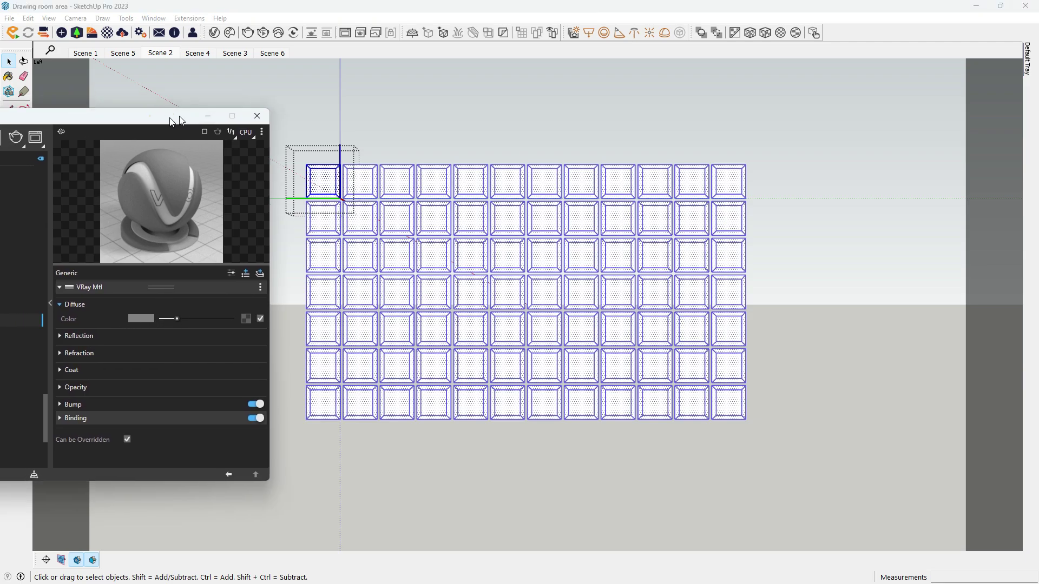
right_click(252, 285)
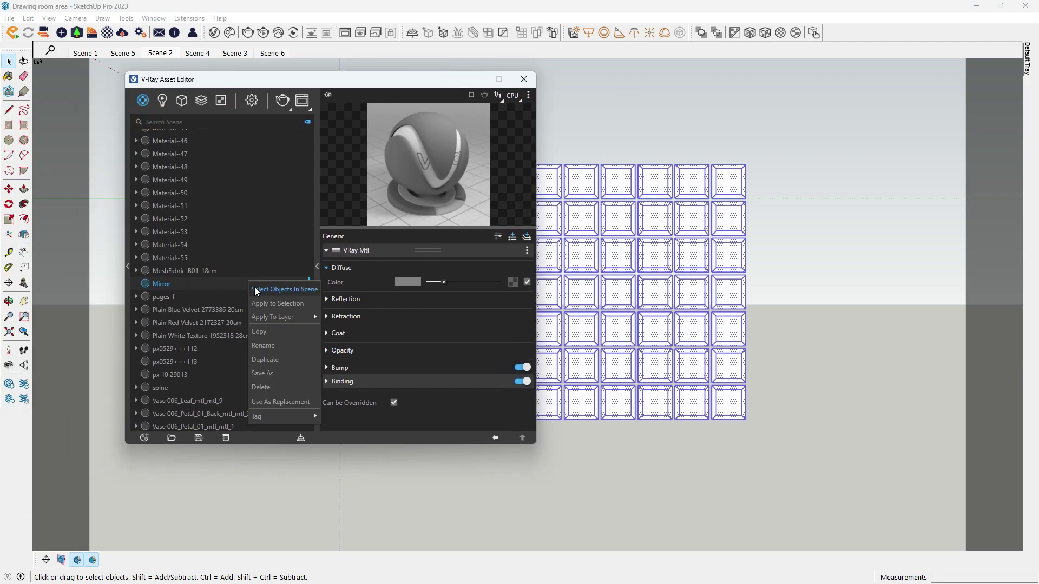
click(275, 306)
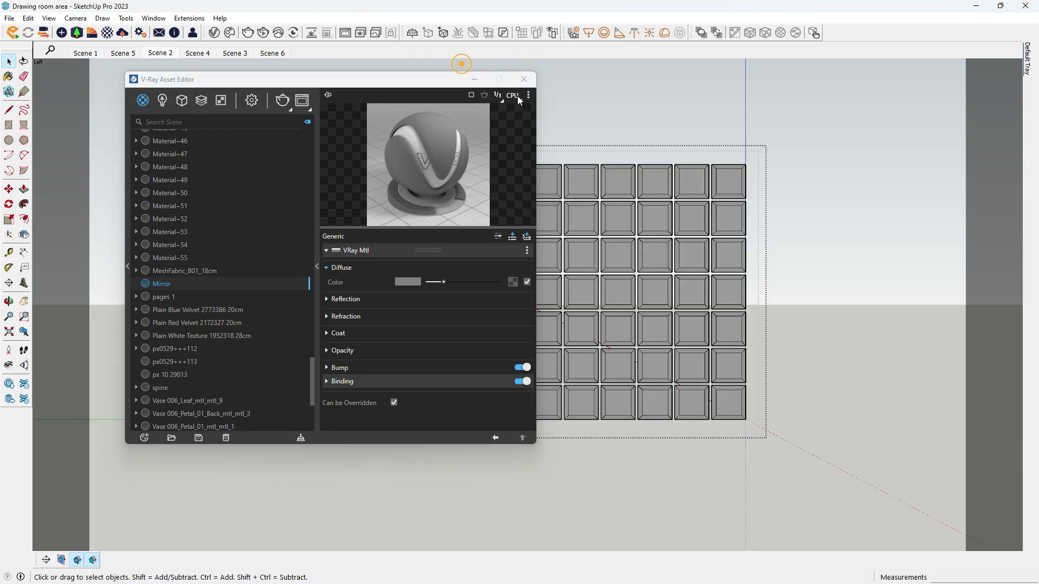
Give Mirror a black base colour and white reflection with Fresnel off, then close the Asset Editor.
drag(451, 85, 304, 94)
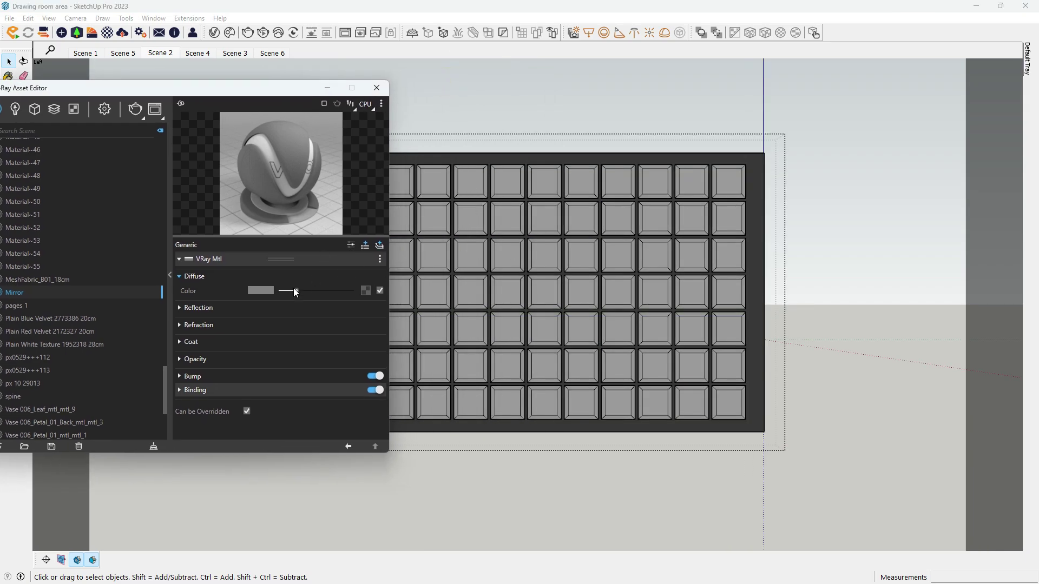
mouse_move(296, 291)
mouse_down()
mouse_move(280, 291)
mouse_move(351, 291)
mouse_up()
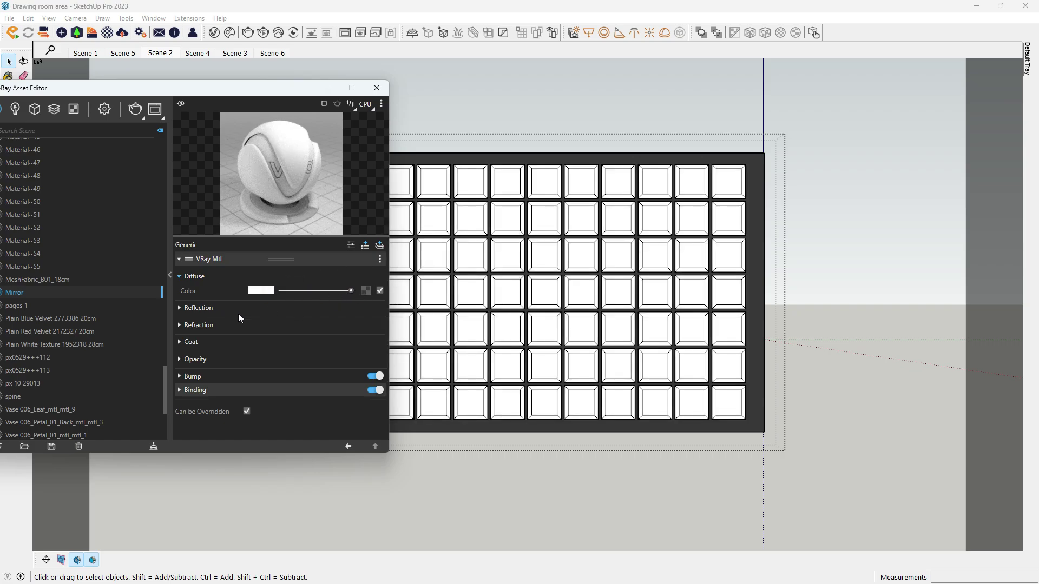
click(210, 309)
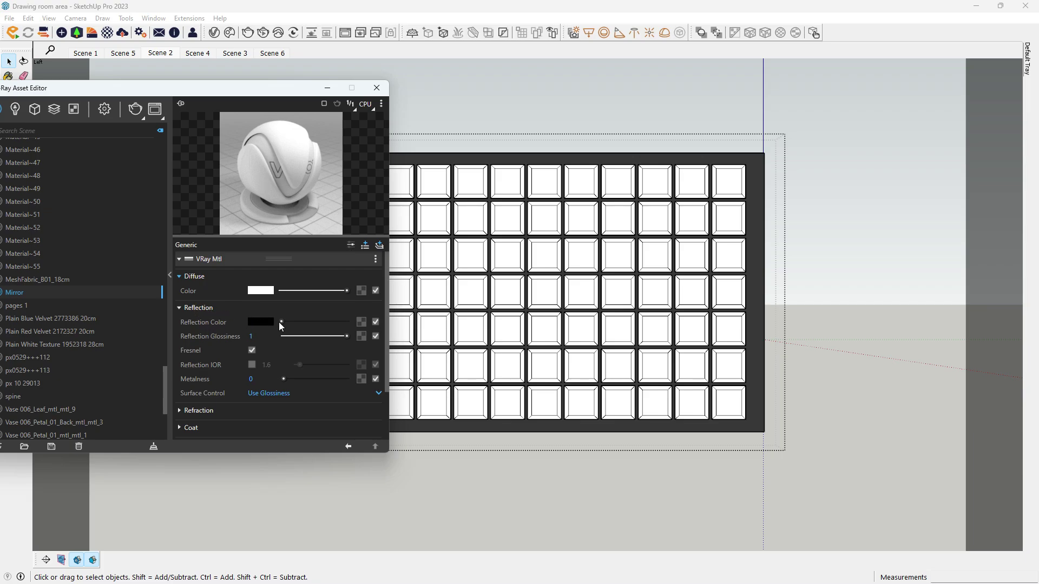
drag(281, 321, 351, 321)
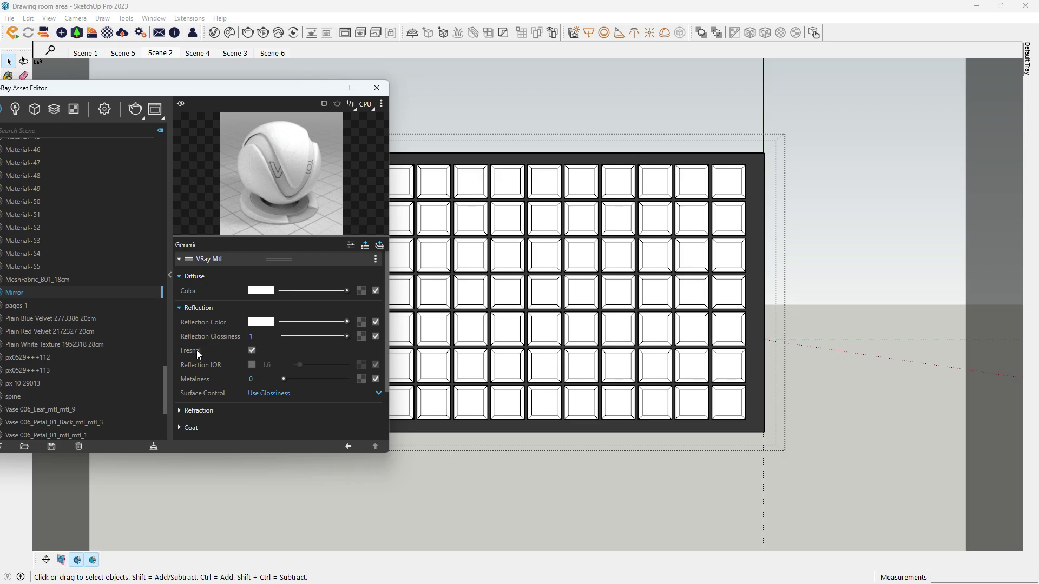
click(251, 351)
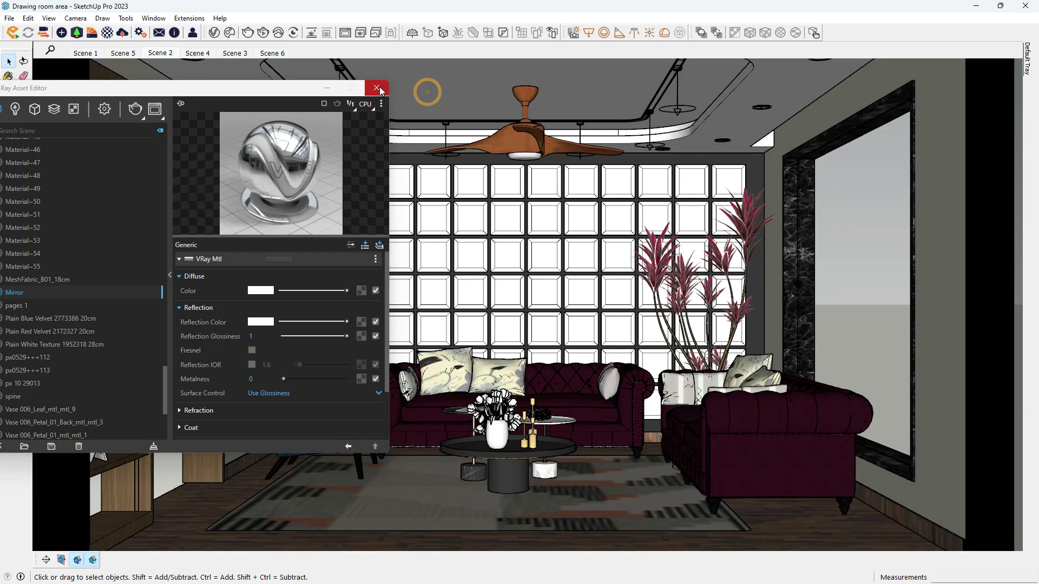
click(377, 88)
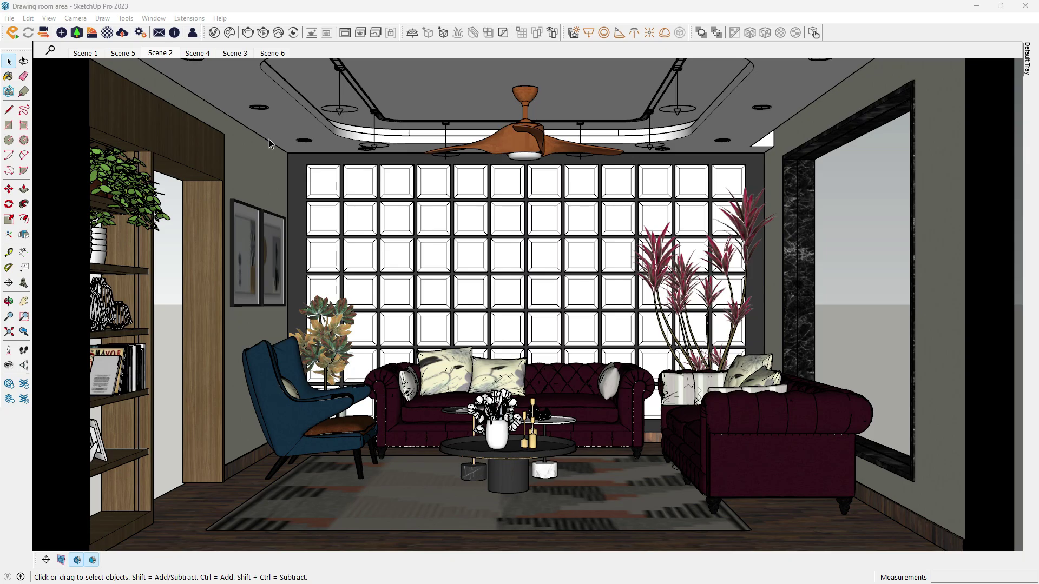
Render the current view in V-Ray, check the mirror-reflecting tiles, then close the Frame Buffer.
click(249, 33)
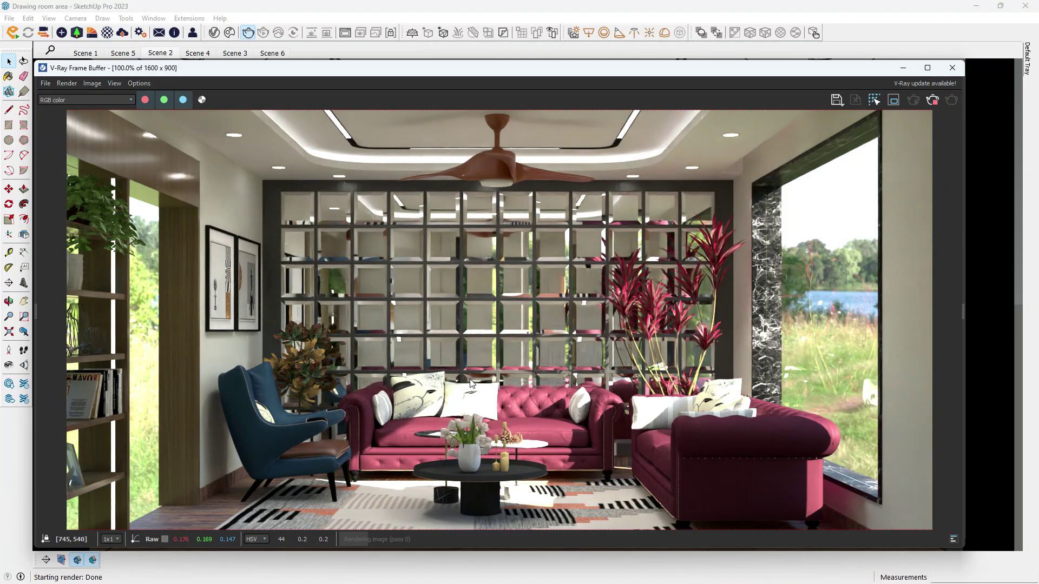
click(947, 70)
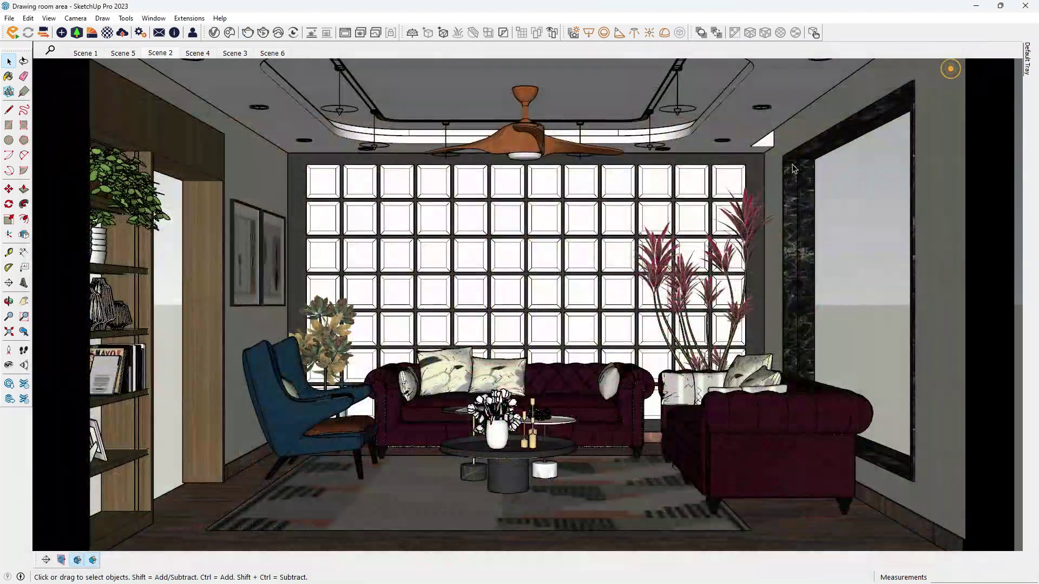
Draw a 1' by 1' rectangle on the ground beside the room.
scroll(398, 270, down, 1)
scroll(401, 265, down, 2)
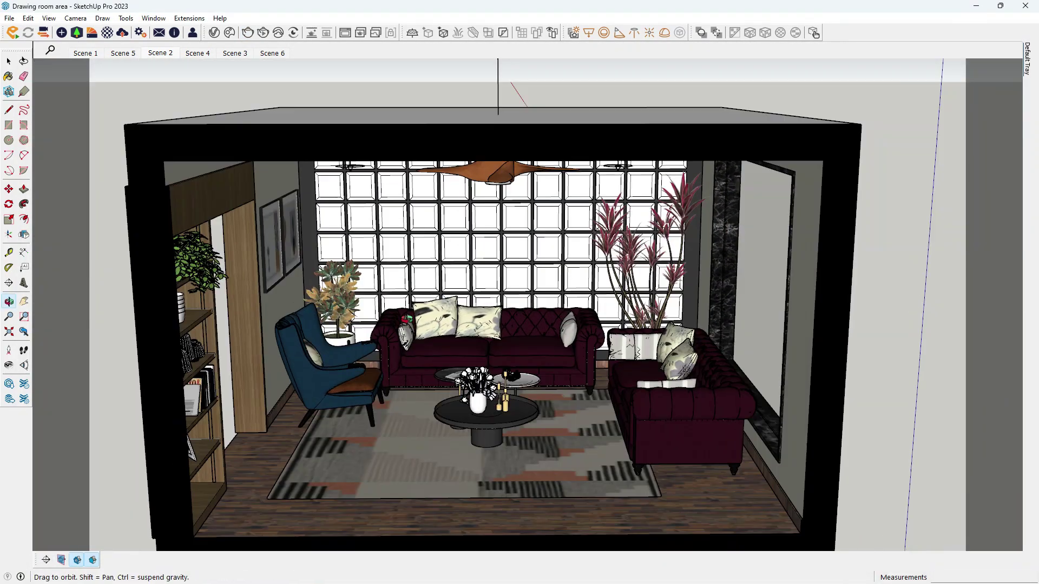
scroll(403, 271, down, 1)
scroll(766, 244, up, 3)
key(r)
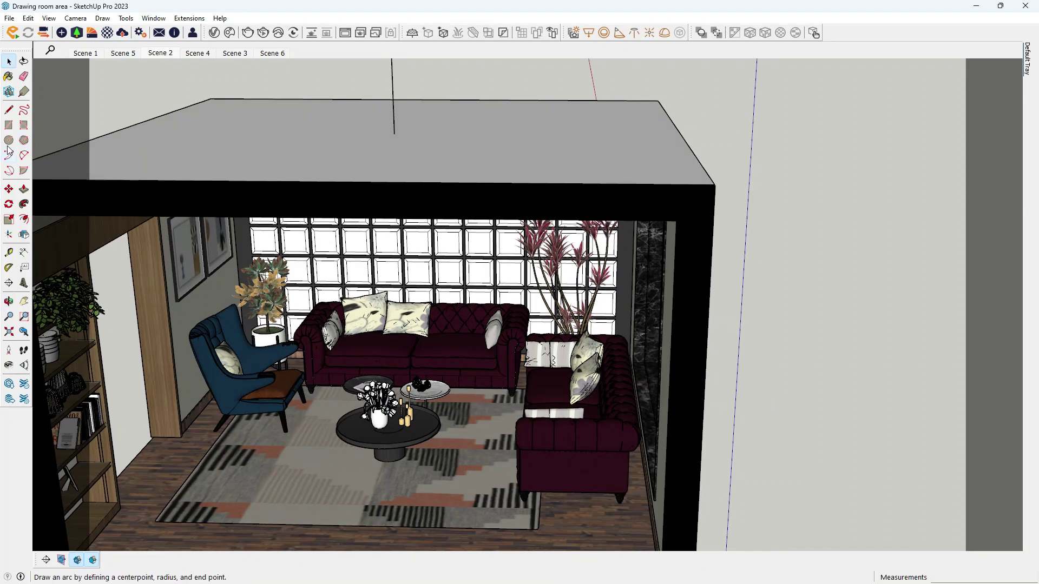
click(745, 223)
text(1',1)
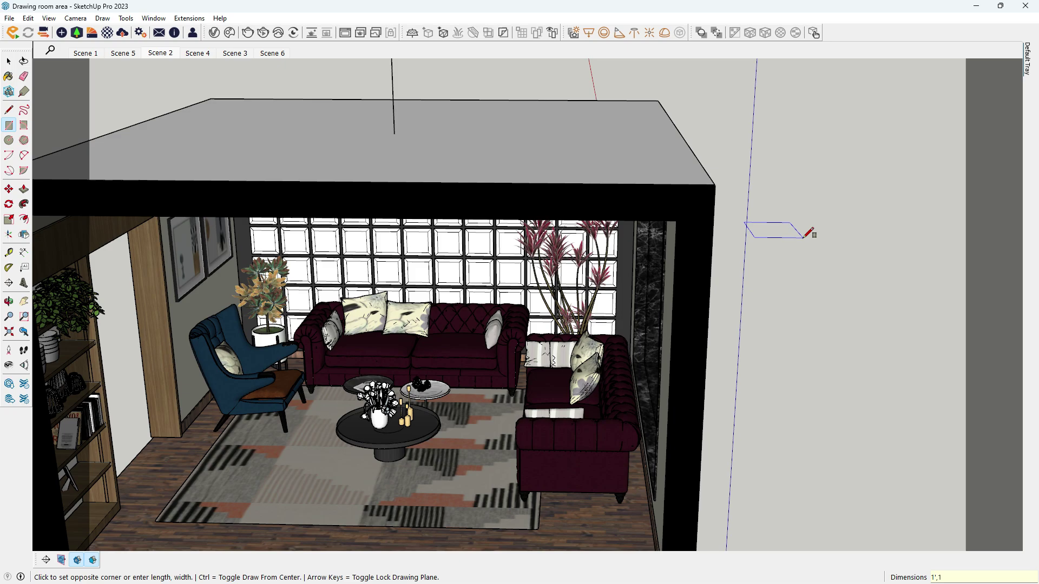
key(Escape)
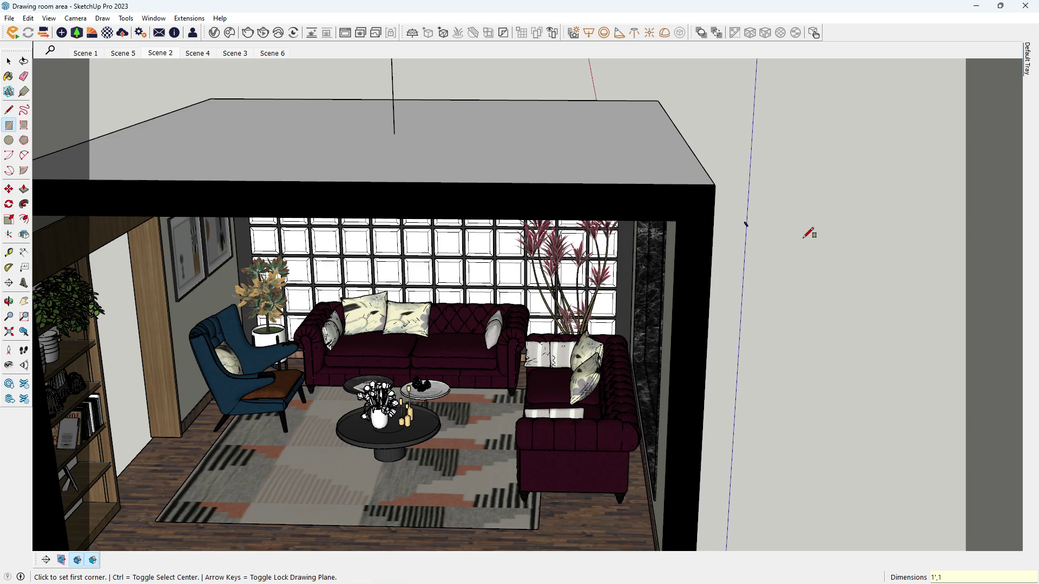
scroll(703, 216, down, 3)
middle_drag(703, 217, 697, 303)
click(699, 310)
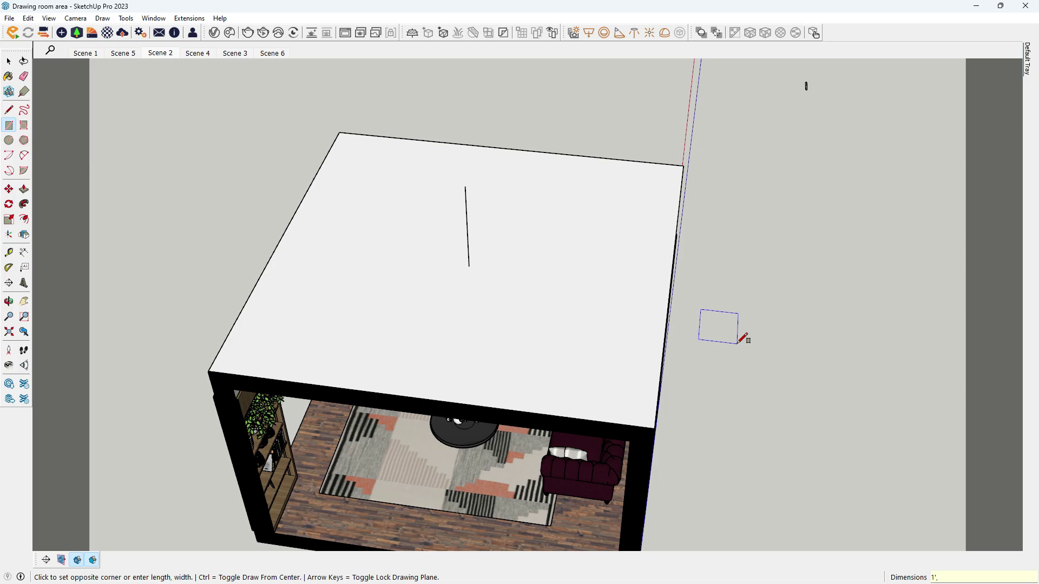
text(1')
key(Return)
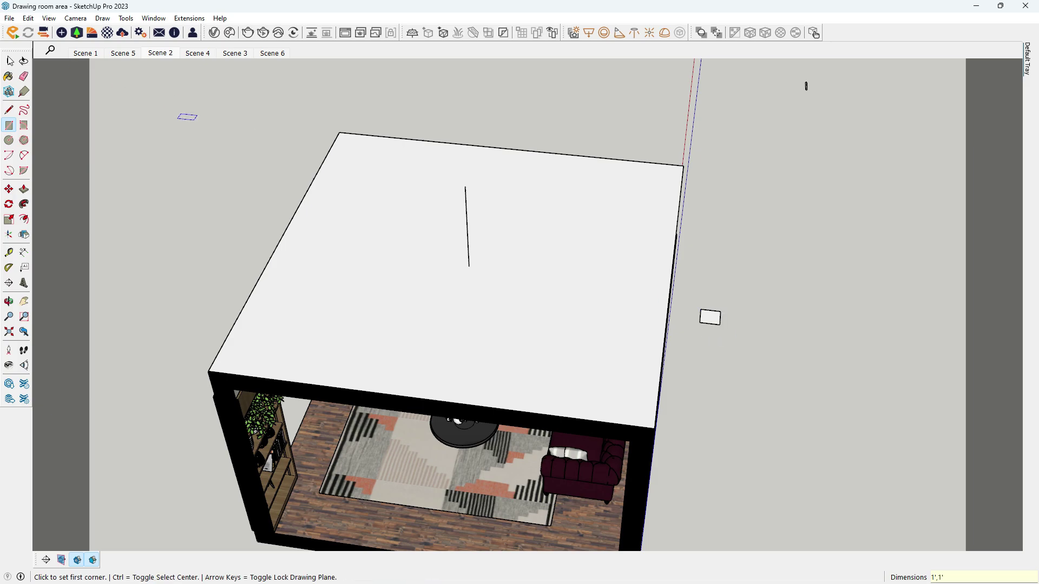
Push/Pull the square face 1/4" thick into a thin slab.
key(space)
mouse_move(274, 204)
middle_down()
mouse_move(788, 352)
mouse_move(563, 371)
middle_up()
scroll(728, 376, up, 3)
scroll(728, 376, up, 3)
scroll(726, 377, up, 2)
click(725, 377)
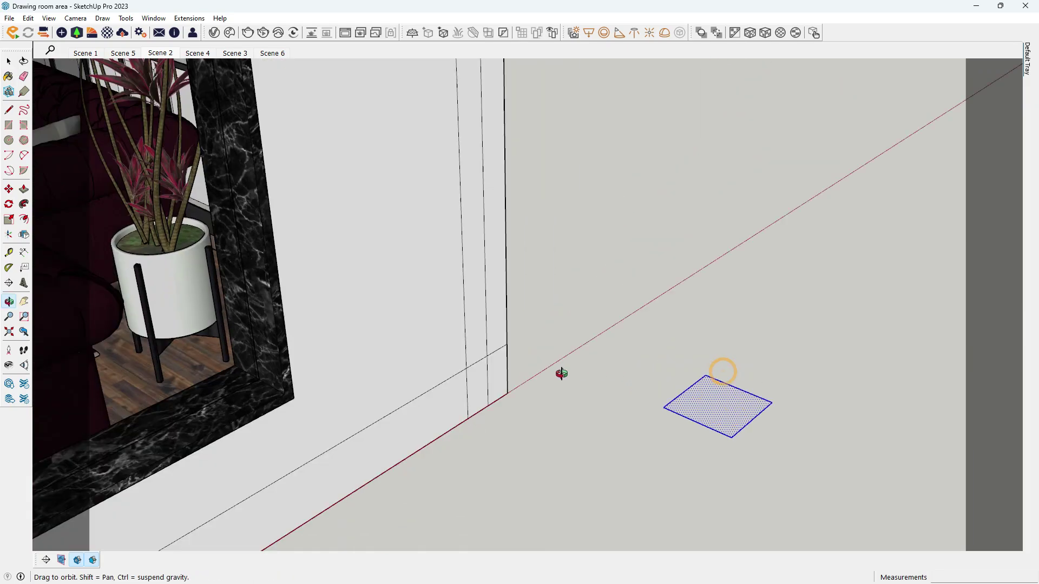
click(24, 189)
drag(712, 413, 712, 401)
text(.25")
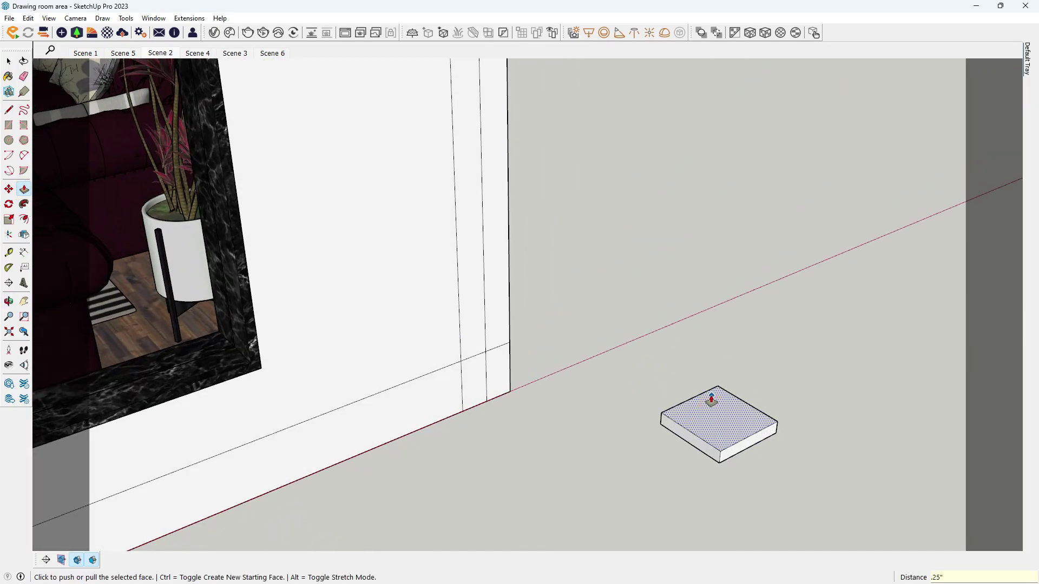
key(Return)
Rotate the whole slab 90° so it stands upright.
key(space)
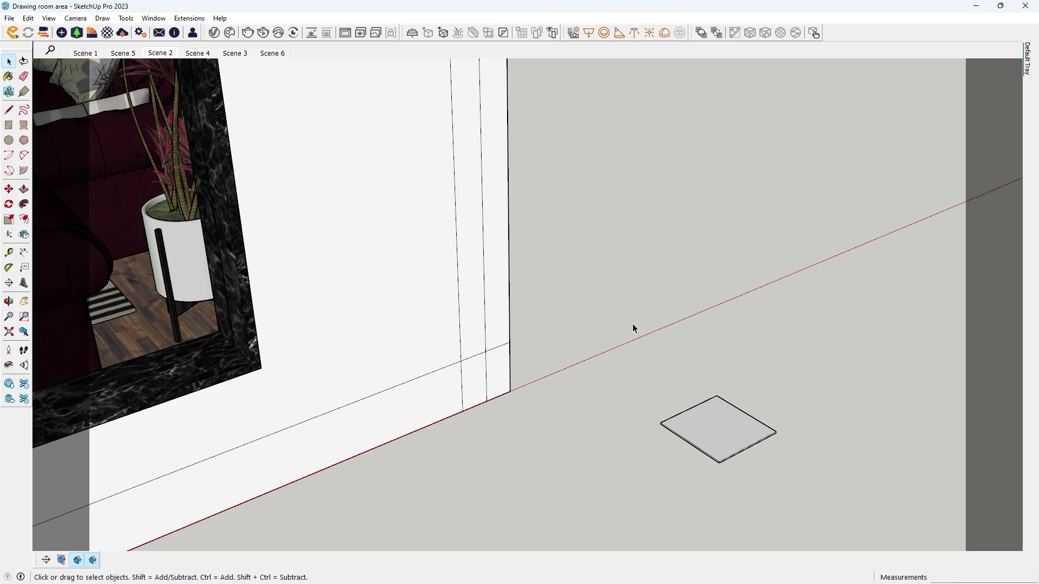
drag(624, 329, 861, 547)
click(10, 204)
click(719, 463)
click(661, 425)
click(665, 368)
key(space)
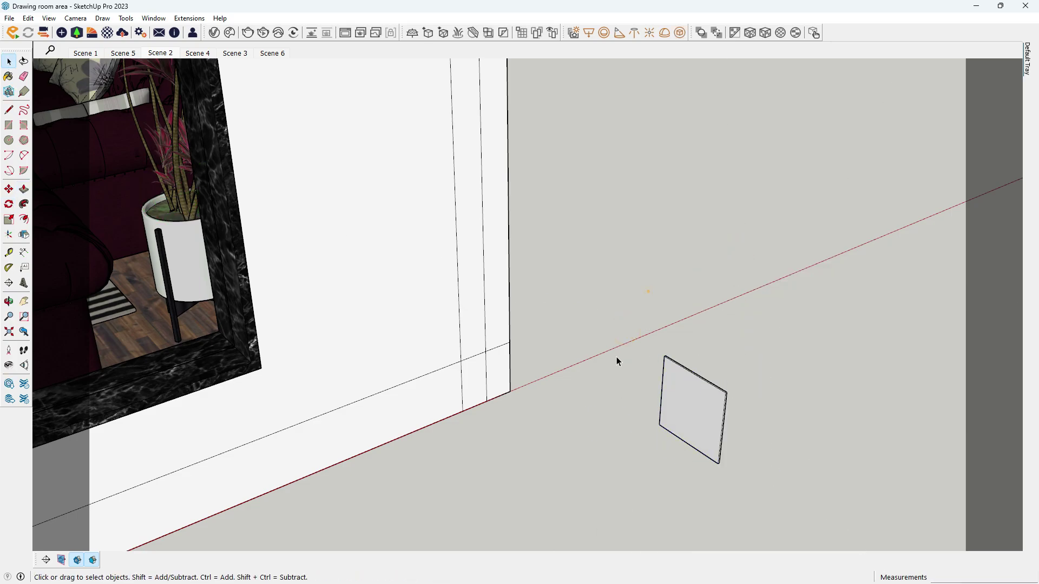
middle_drag(617, 359, 663, 351)
scroll(644, 433, down, 2)
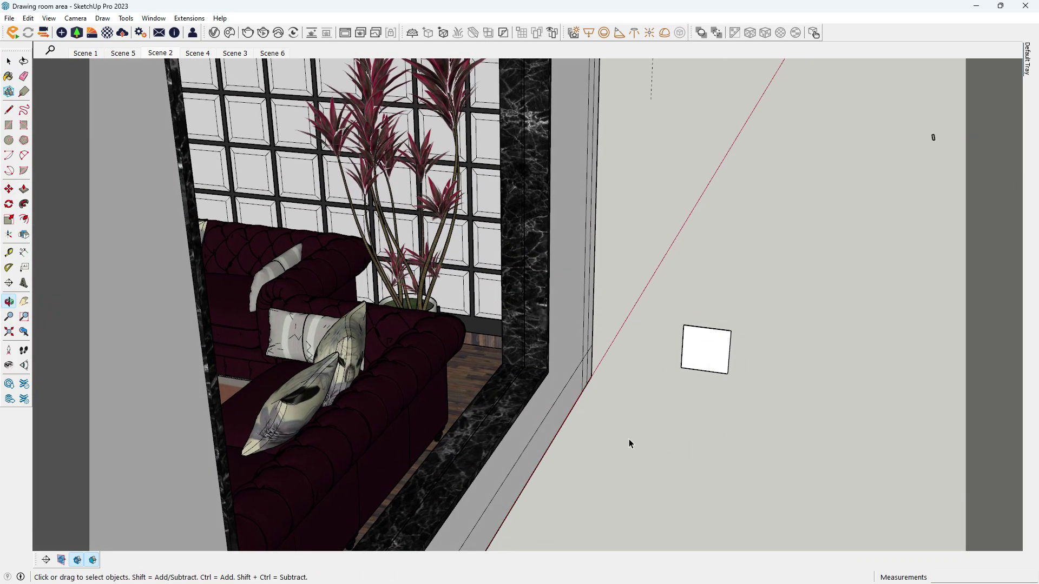
Select the thin square slab and make it a new component, Component#3, via Make Component.
scroll(649, 422, down, 2)
scroll(698, 368, up, 5)
mouse_move(684, 372)
middle_down()
mouse_move(701, 355)
mouse_move(676, 377)
mouse_move(761, 345)
mouse_move(780, 349)
mouse_move(688, 348)
mouse_move(664, 398)
middle_up()
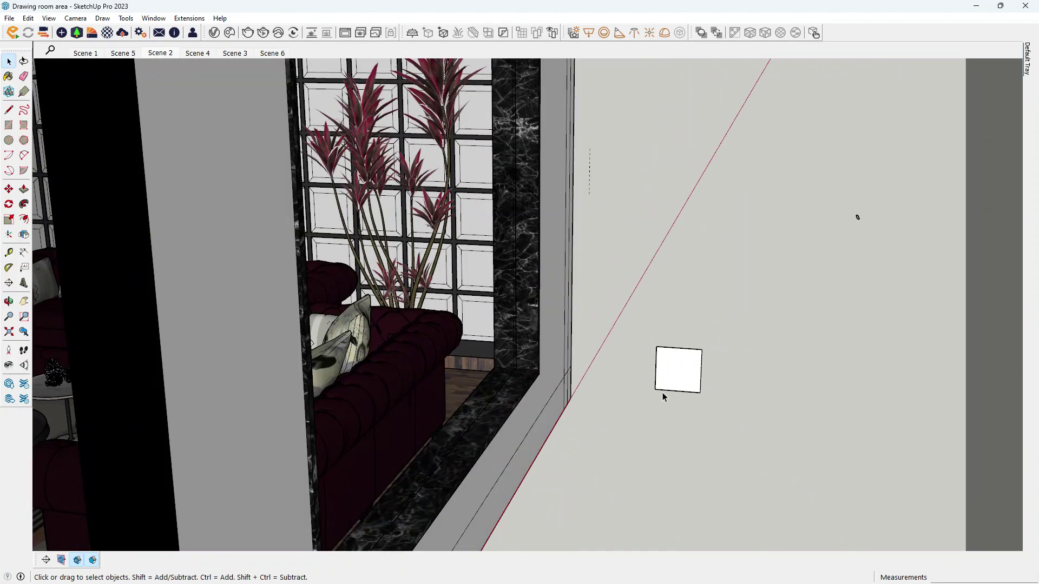
click(671, 377)
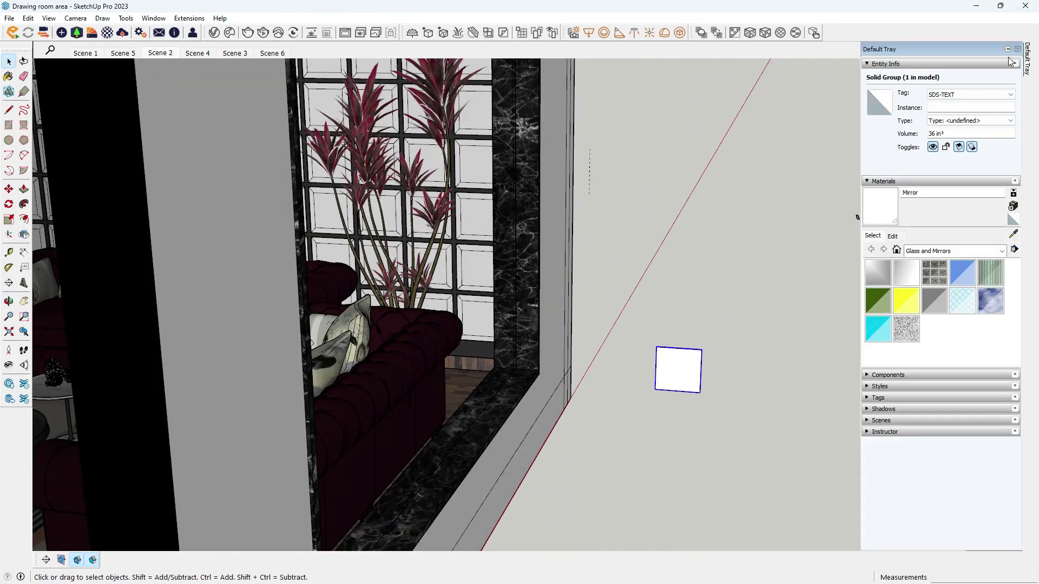
click(1007, 49)
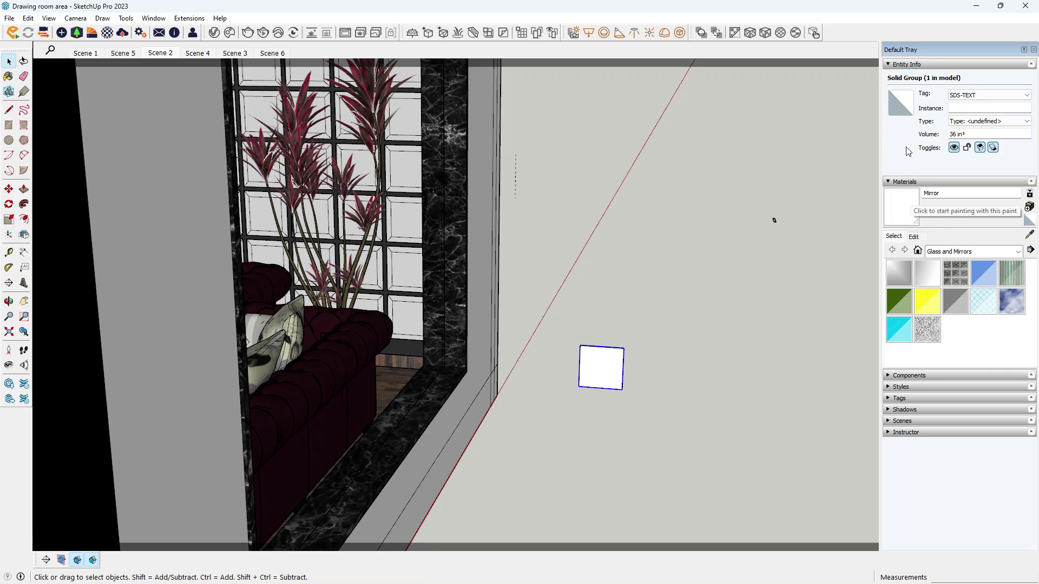
double_click(601, 373)
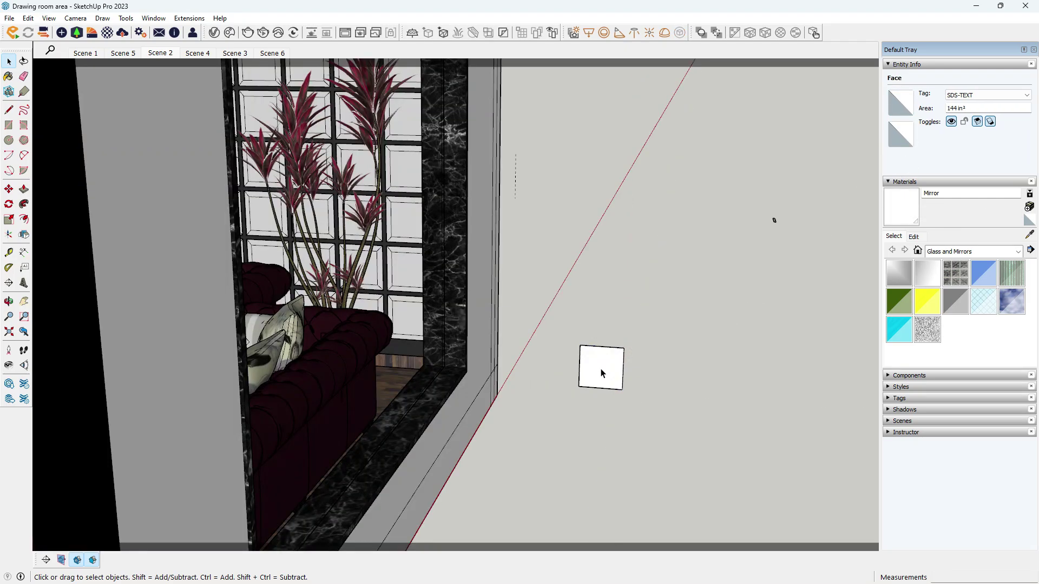
click(601, 373)
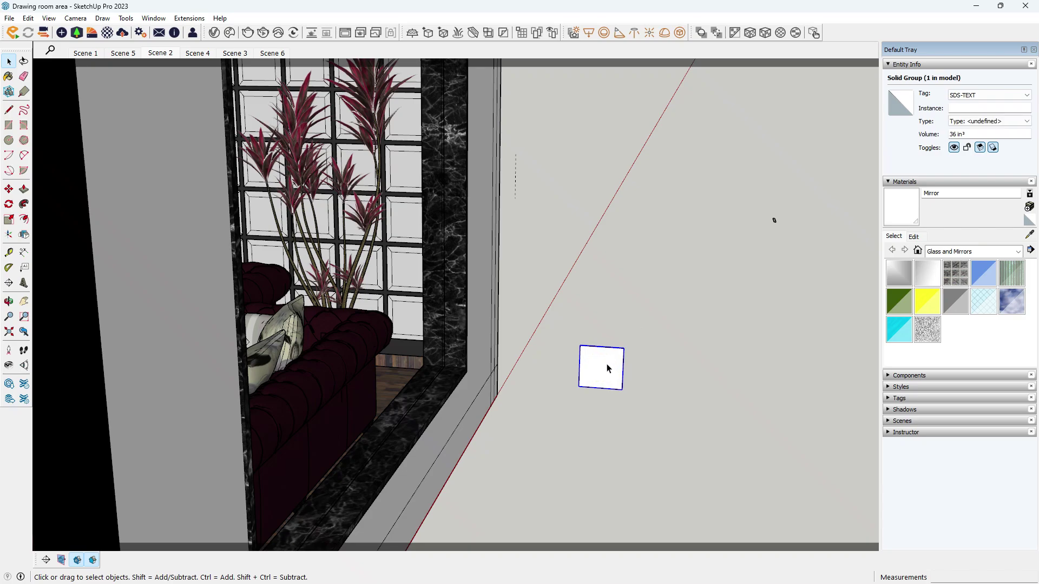
right_click(607, 369)
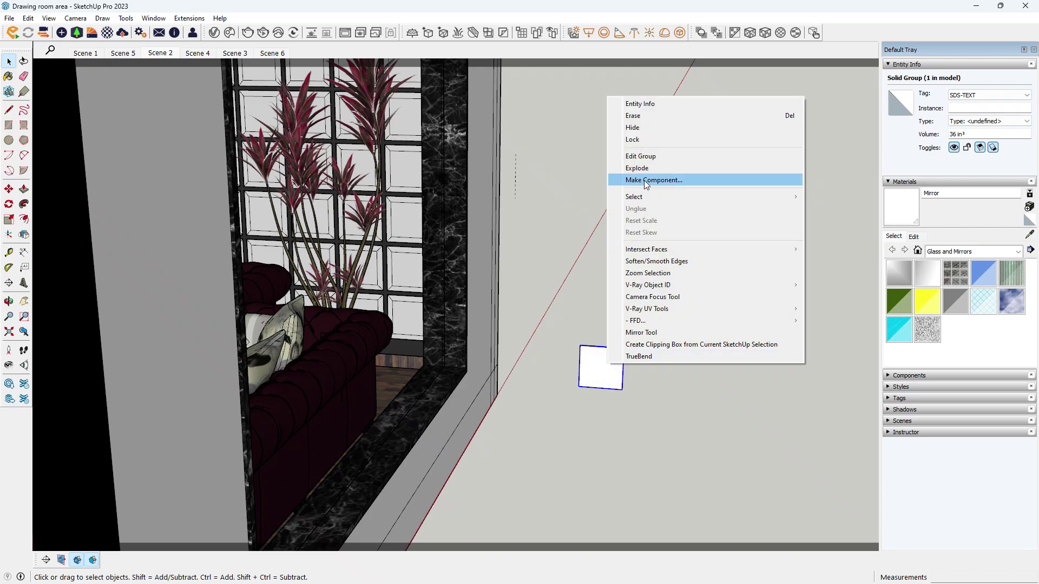
click(644, 179)
click(533, 422)
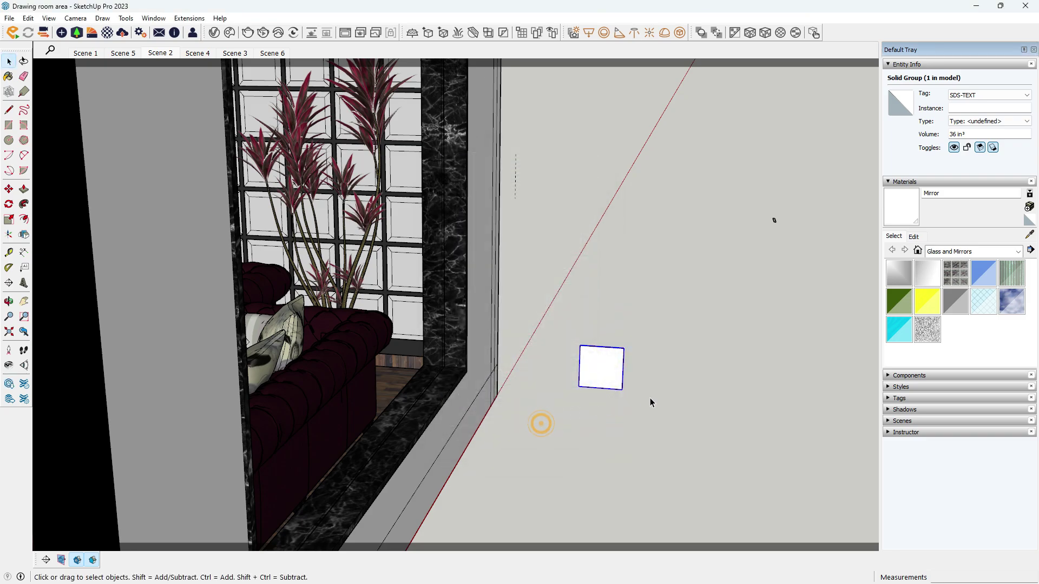
click(593, 360)
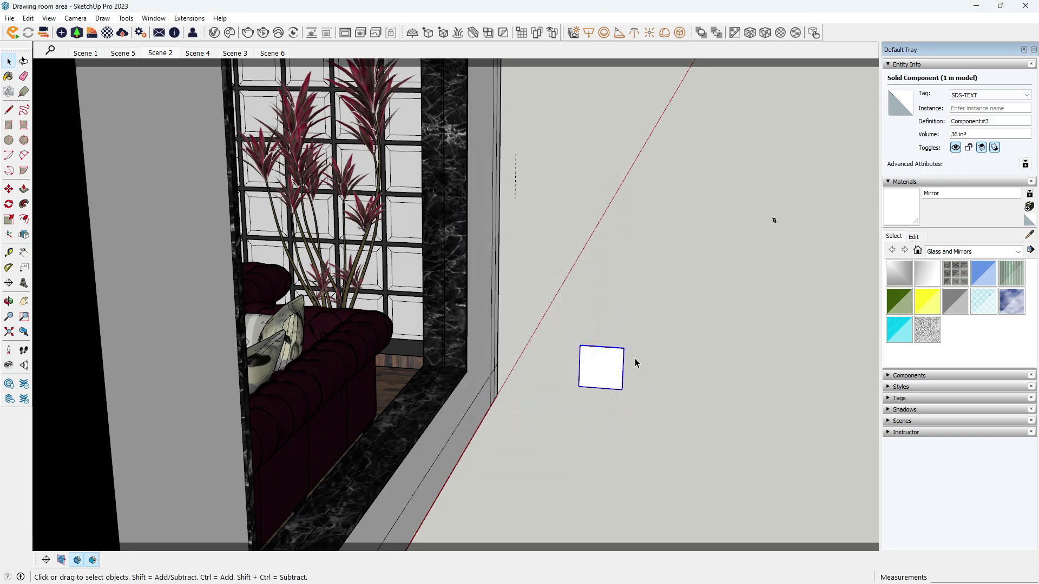
mouse_move(711, 354)
middle_down()
mouse_move(598, 417)
mouse_move(684, 377)
middle_up()
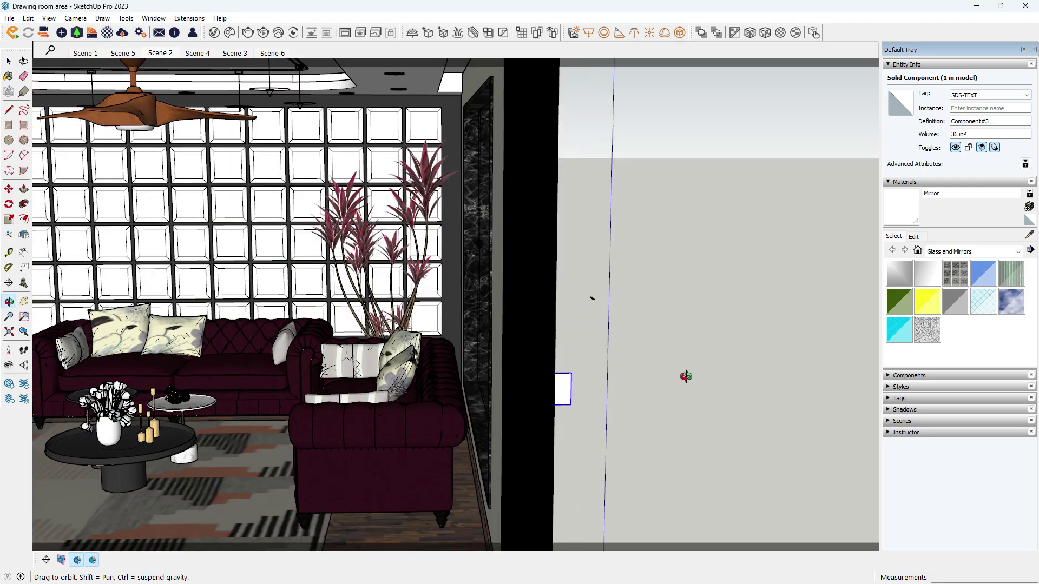
Open the window grid group and inspect one of its tiles.
click(302, 204)
double_click(301, 205)
click(306, 202)
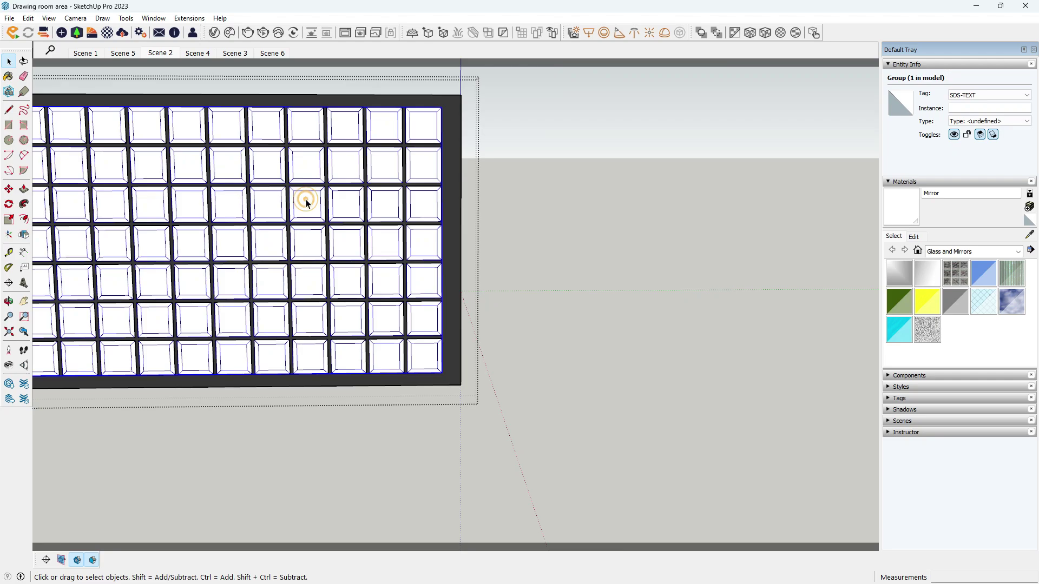
click(308, 202)
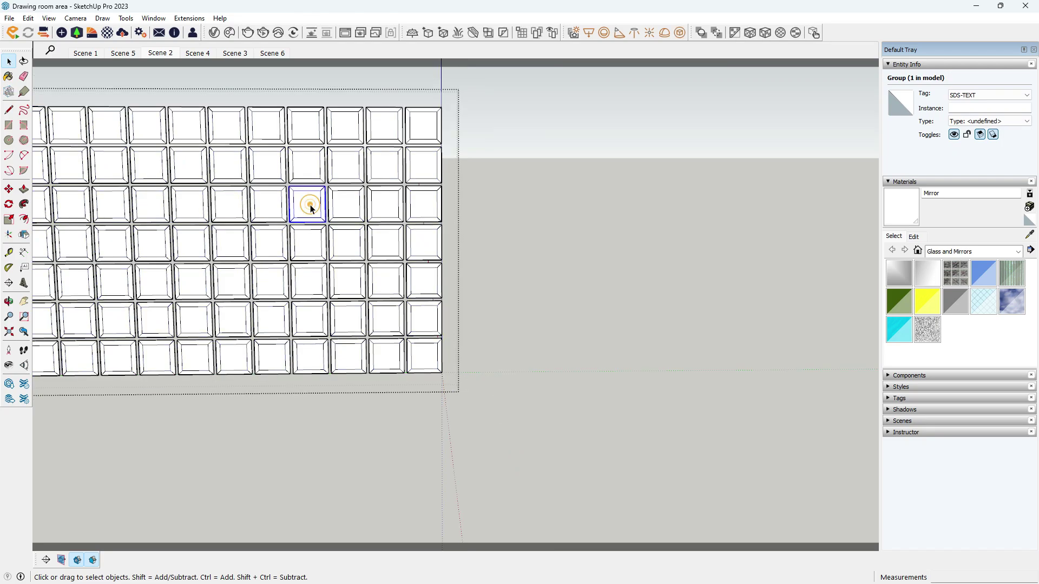
mouse_move(309, 203)
middle_down()
mouse_move(320, 267)
mouse_move(504, 338)
middle_up()
key(Escape)
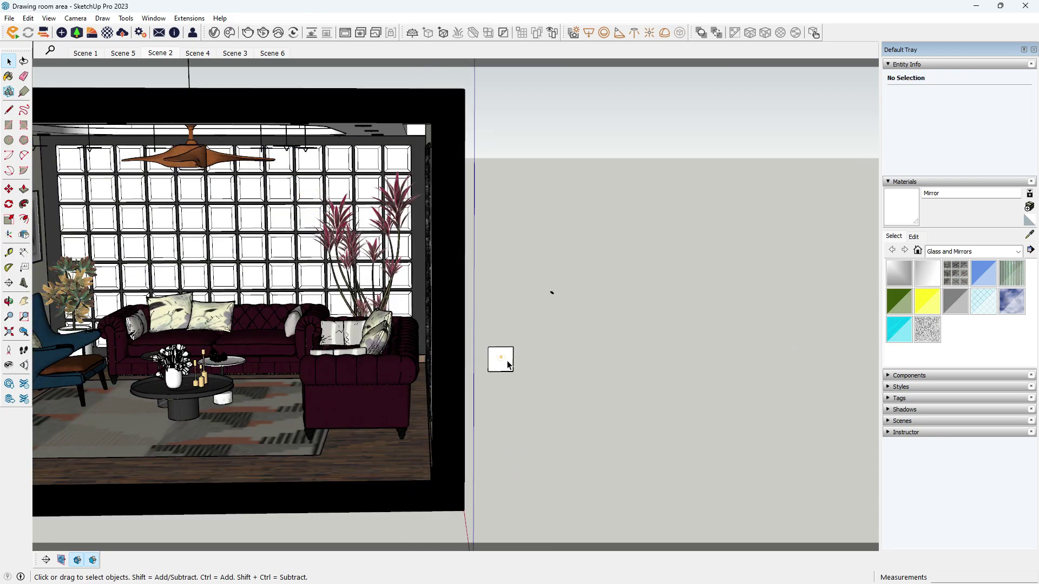
Cut the small square and paste it inside the window grid, just right of the panes.
click(500, 360)
key(Delete)
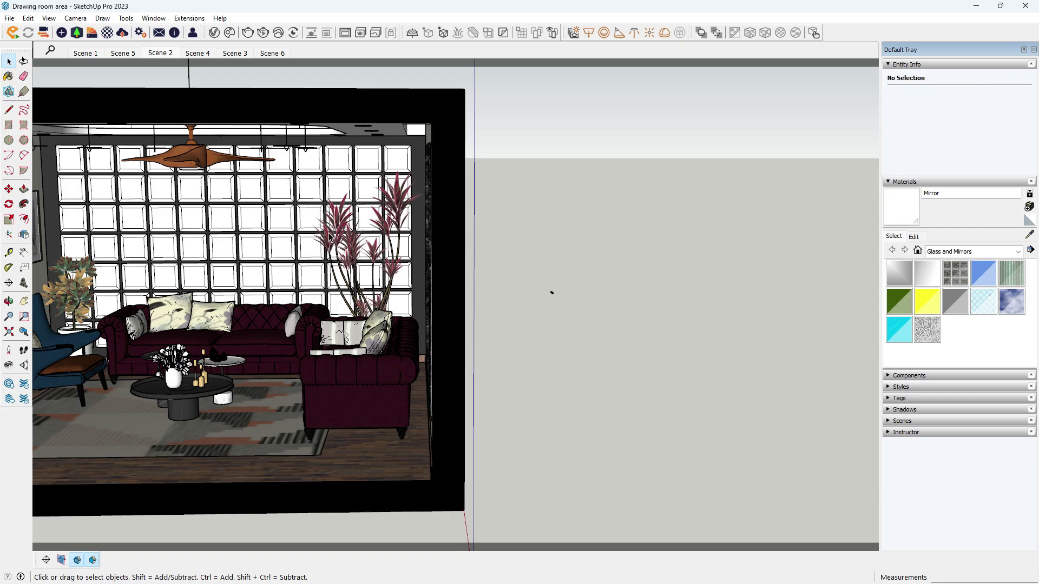
double_click(311, 251)
click(491, 291)
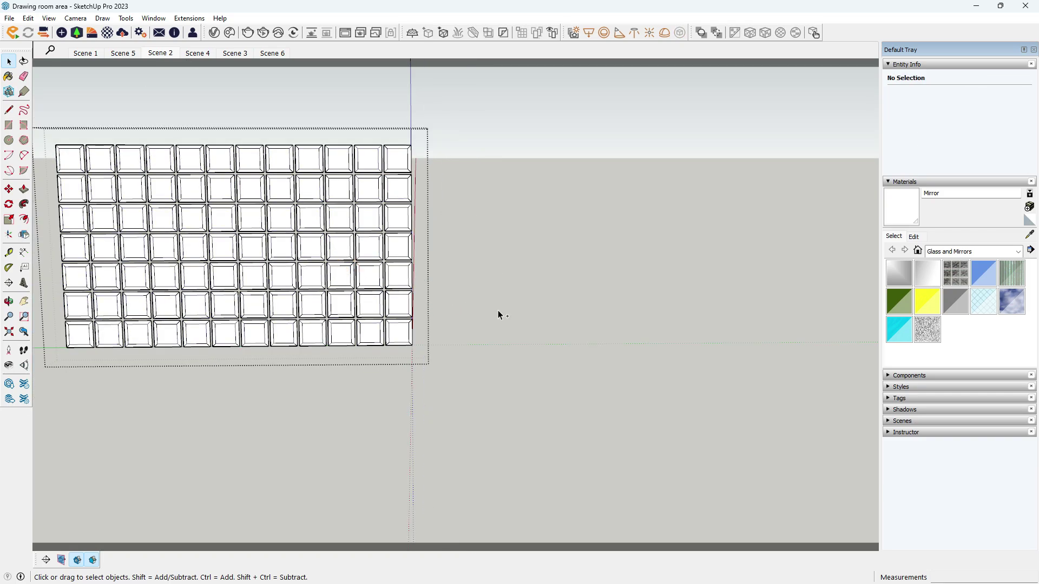
key(ctrl+v)
click(498, 335)
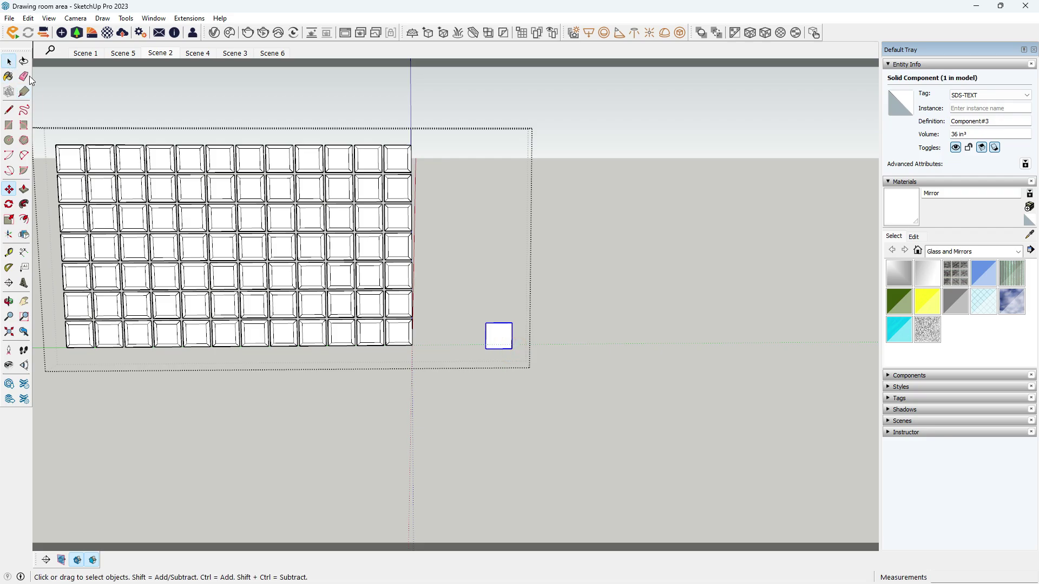
mouse_move(379, 320)
middle_down()
mouse_move(352, 315)
mouse_move(487, 335)
middle_up()
scroll(534, 344, up, 2)
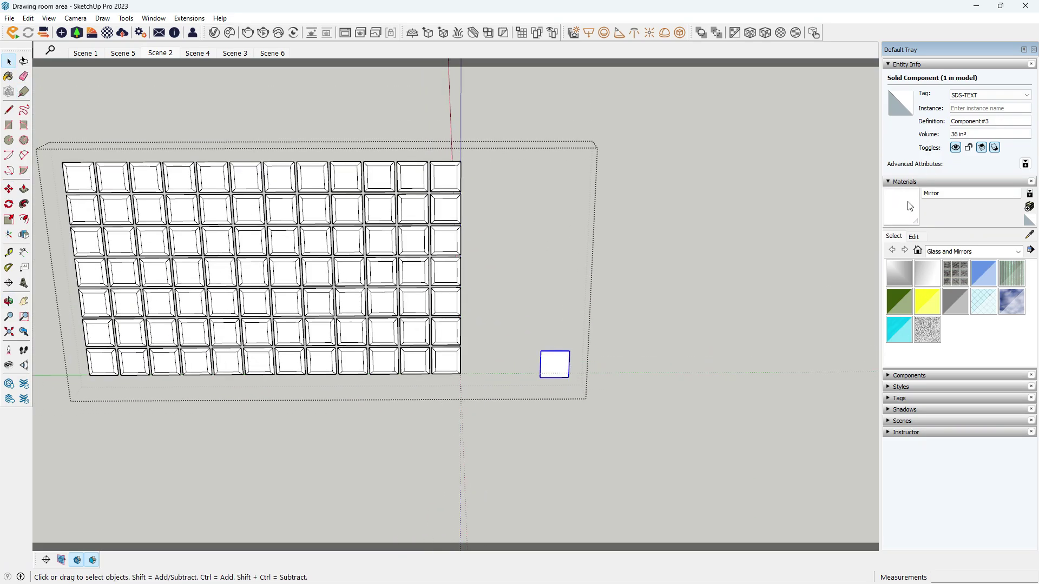
Try the Mirror material on the pasted square, then select the far-right second-row pane.
click(896, 212)
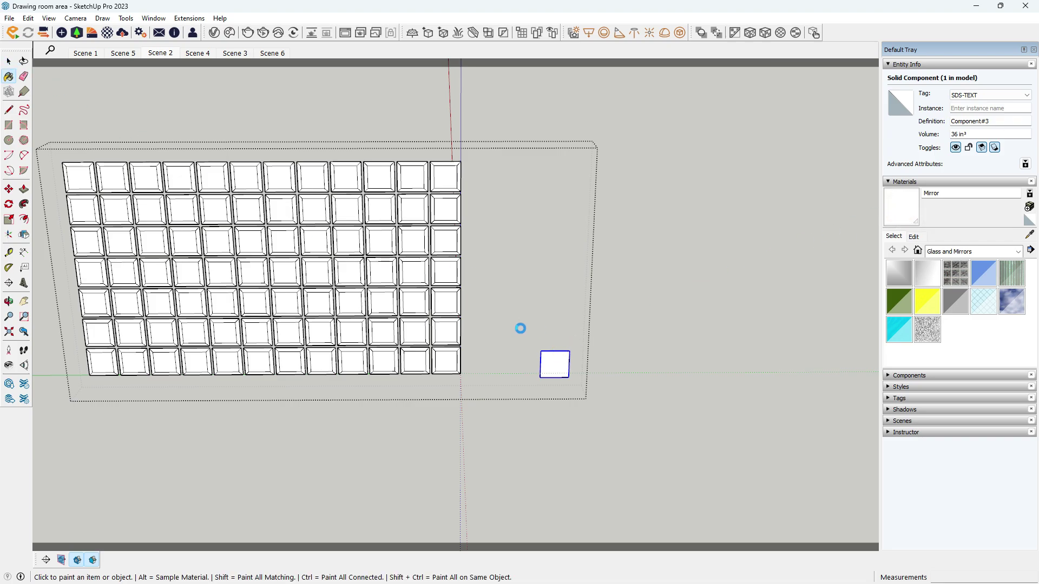
key(space)
drag(520, 329, 589, 401)
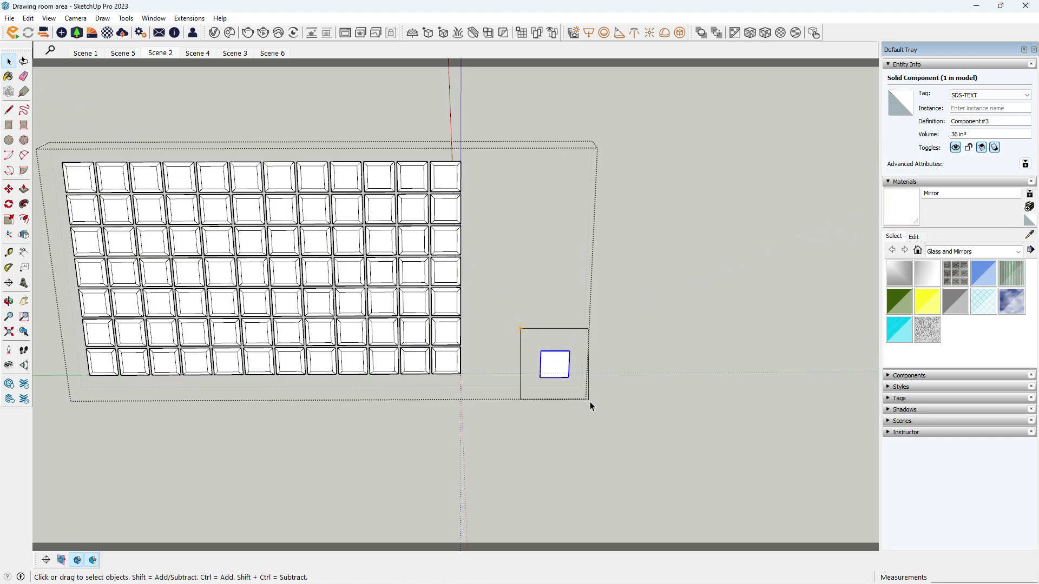
click(913, 212)
click(8, 64)
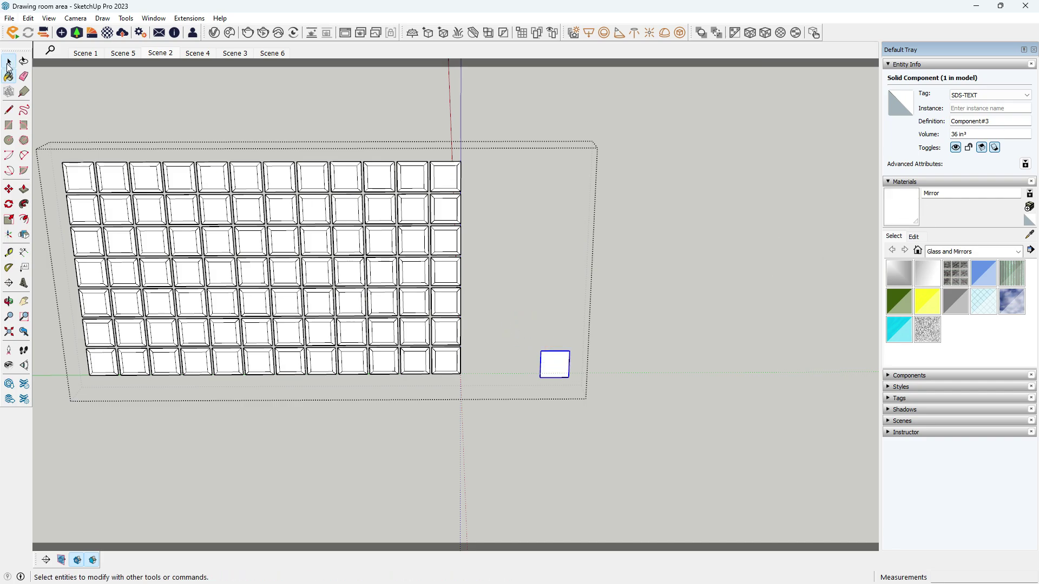
click(438, 205)
middle_drag(434, 205, 446, 223)
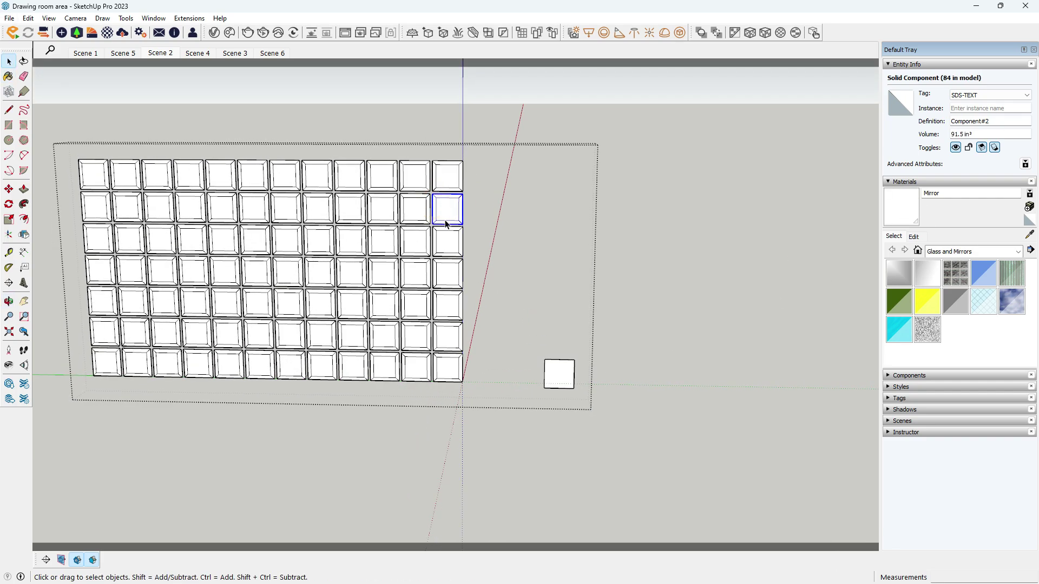
Enable the JHS PowerBar toolbar and drag it into place.
right_click(626, 41)
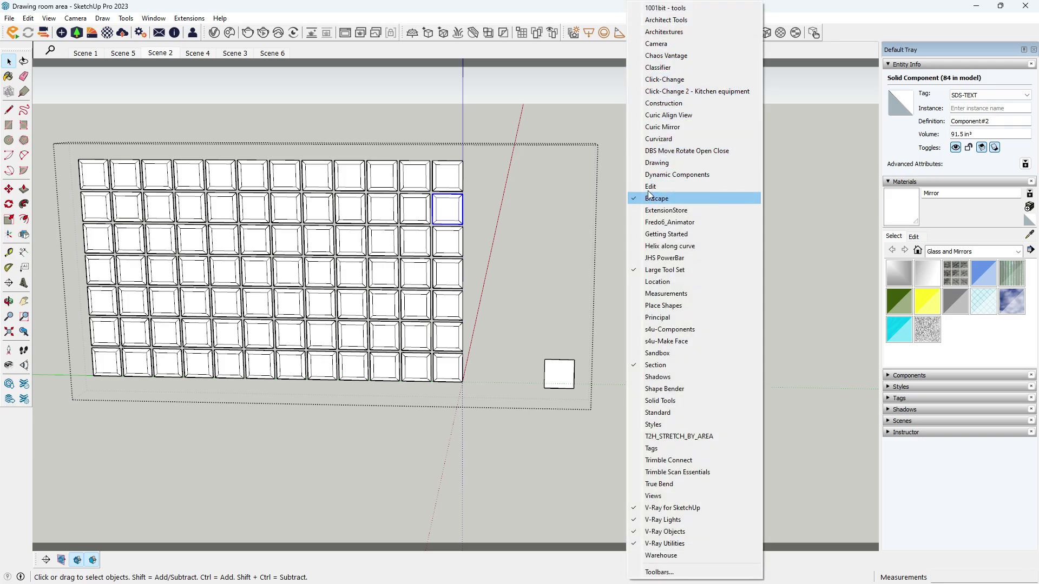
click(649, 261)
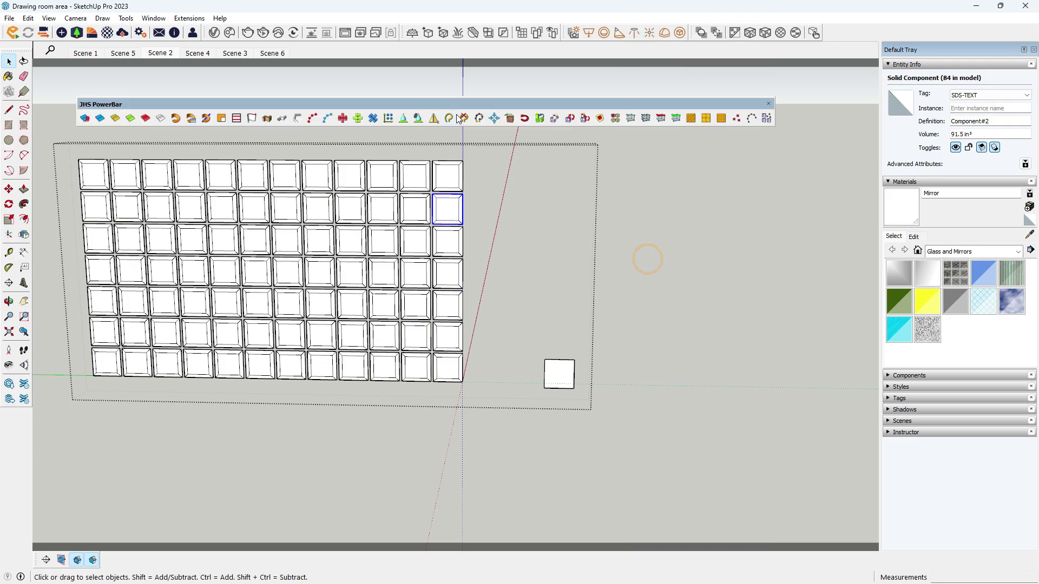
drag(447, 124, 460, 102)
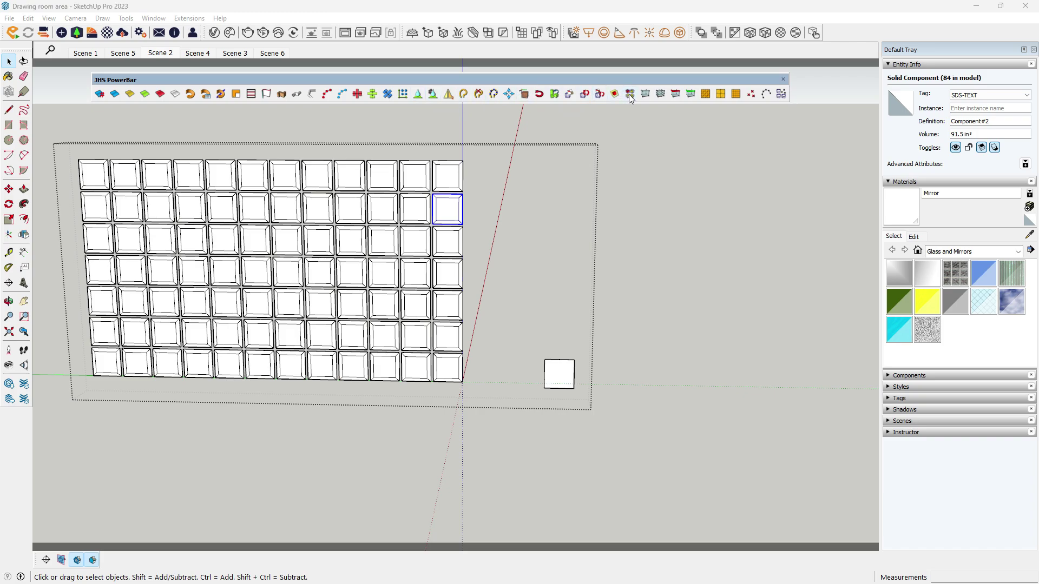
Try replacing the top-right grid pane with the square component.
click(558, 374)
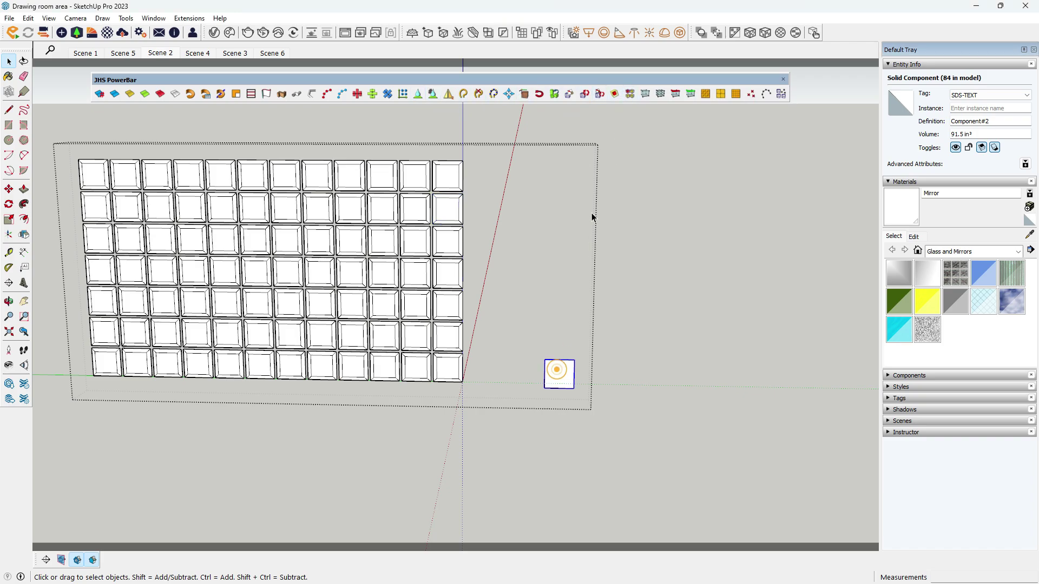
click(630, 94)
click(447, 172)
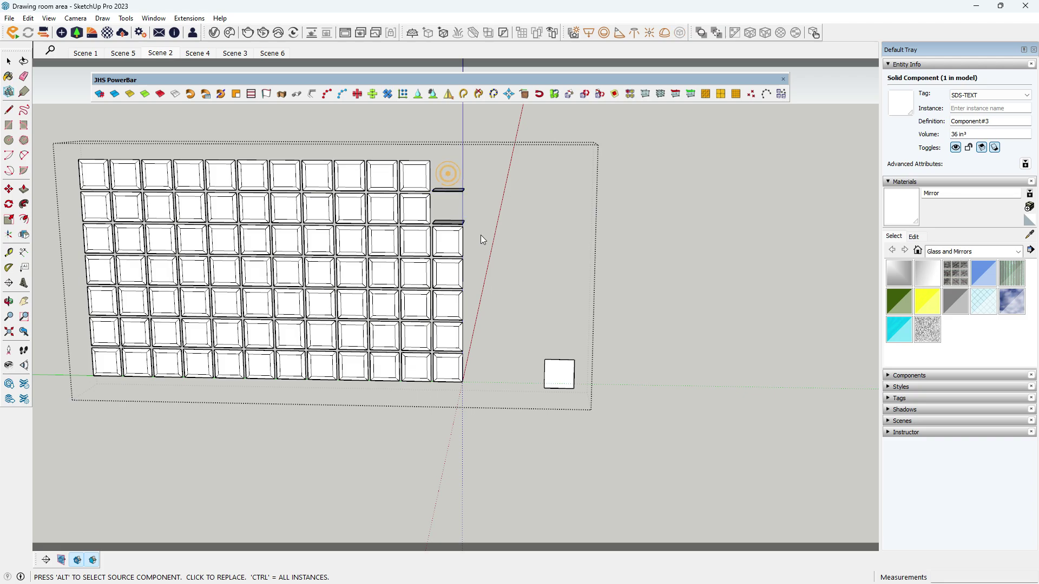
middle_drag(480, 234, 542, 317)
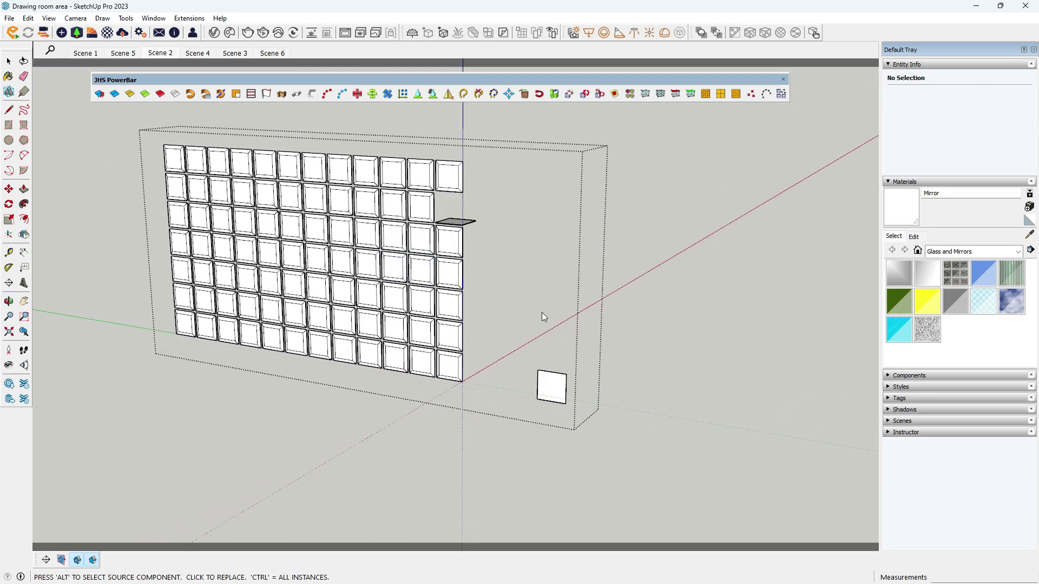
Reselect the small square component and briefly try the Rotate tool.
click(9, 61)
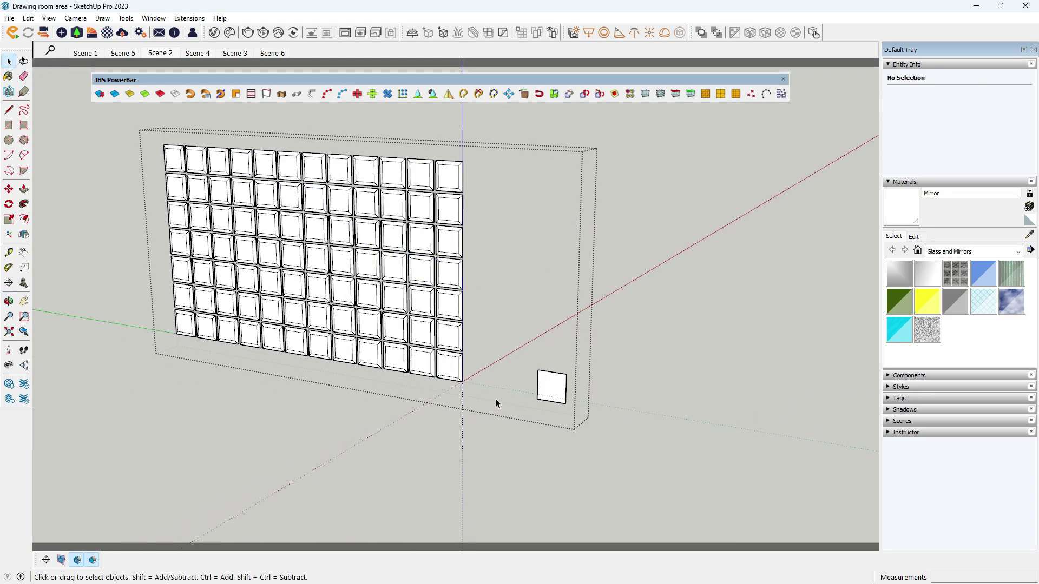
click(549, 390)
middle_drag(550, 390, 448, 365)
click(9, 204)
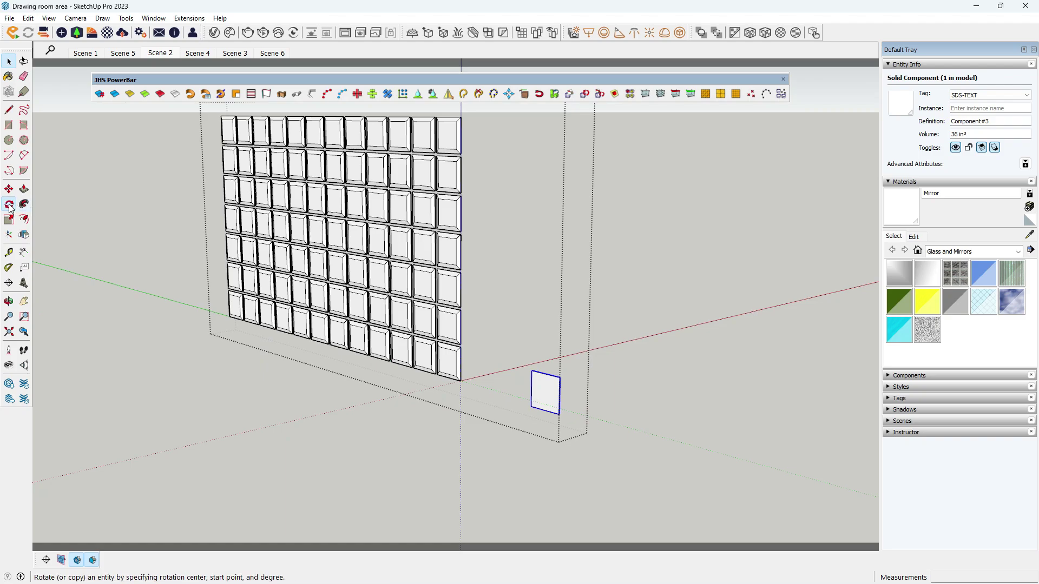
scroll(541, 411, up, 5)
click(9, 61)
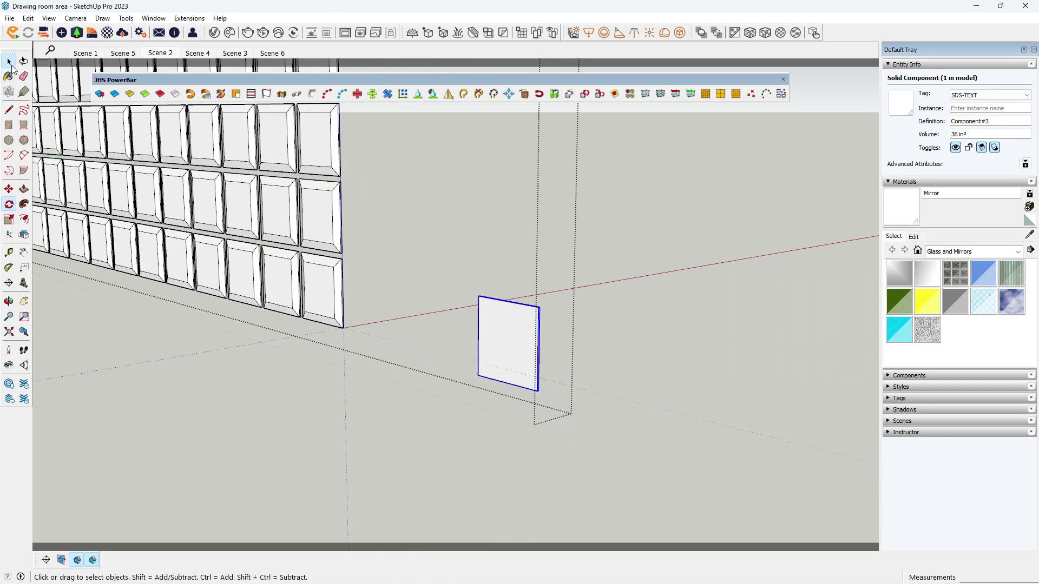
scroll(440, 424, down, 3)
mouse_move(440, 424)
middle_down()
mouse_move(495, 420)
mouse_move(495, 410)
mouse_move(492, 433)
mouse_move(531, 400)
middle_up()
Change Component#3's axes: origin at the square's lower corner, then red and green directions.
right_click(499, 397)
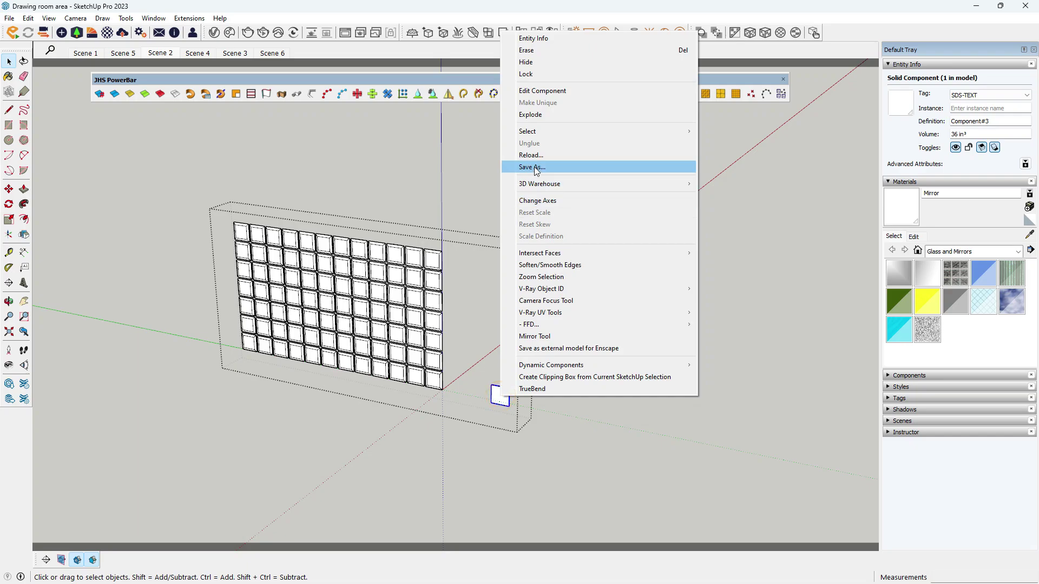
click(538, 200)
scroll(523, 402, up, 1)
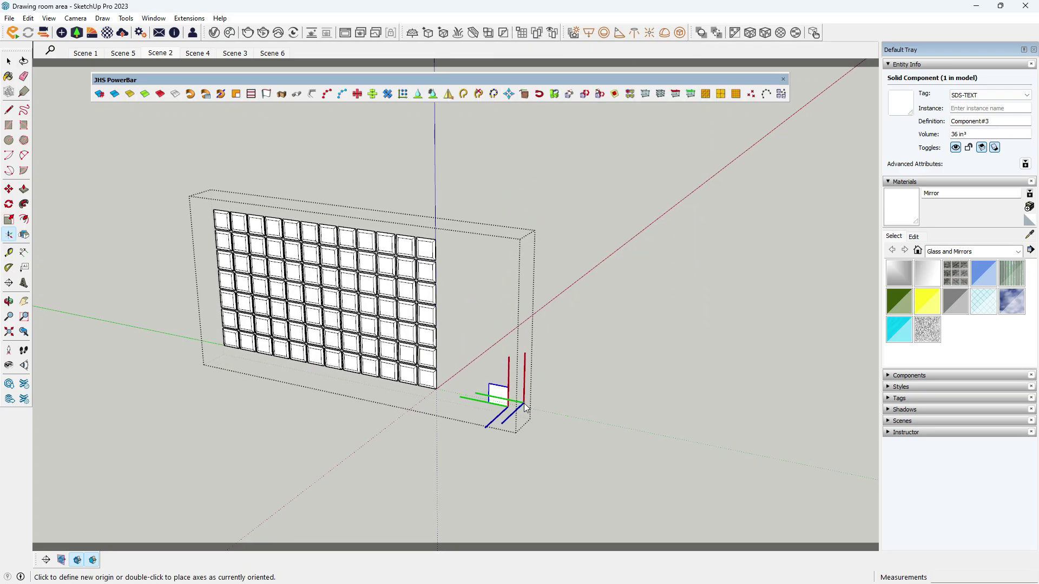
scroll(519, 402, up, 1)
scroll(512, 408, up, 2)
click(505, 407)
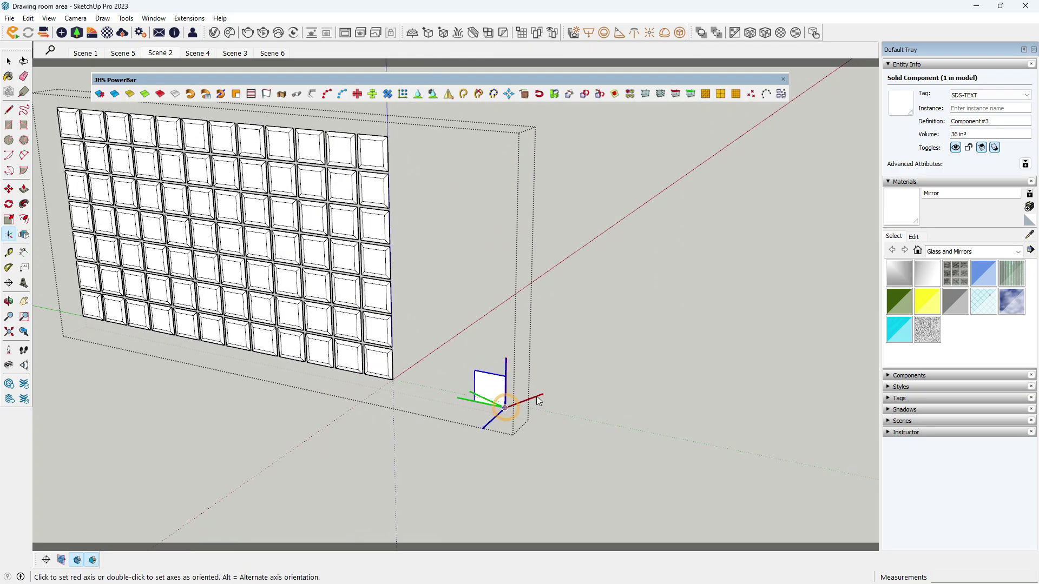
click(535, 389)
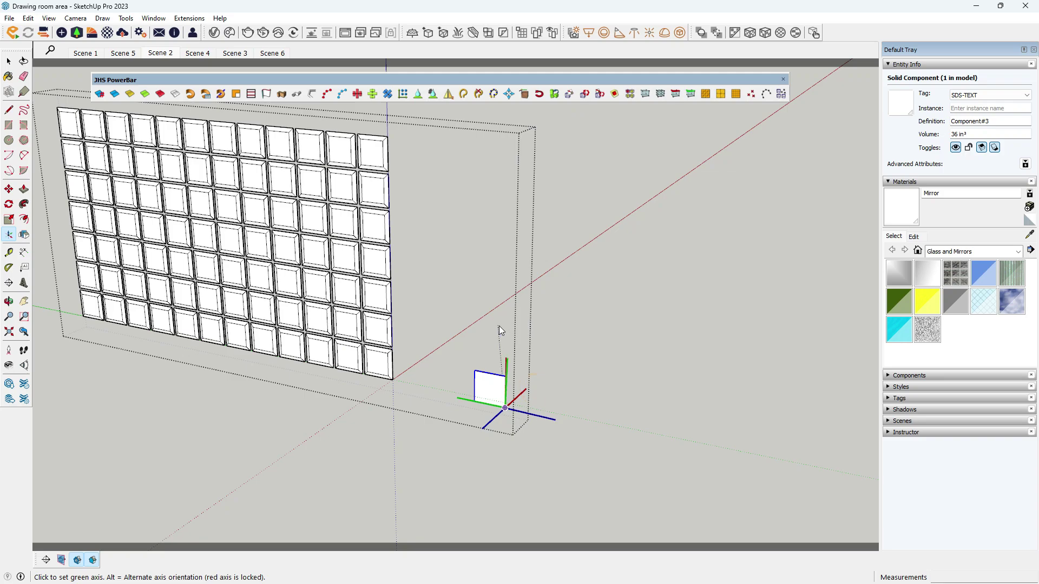
click(436, 388)
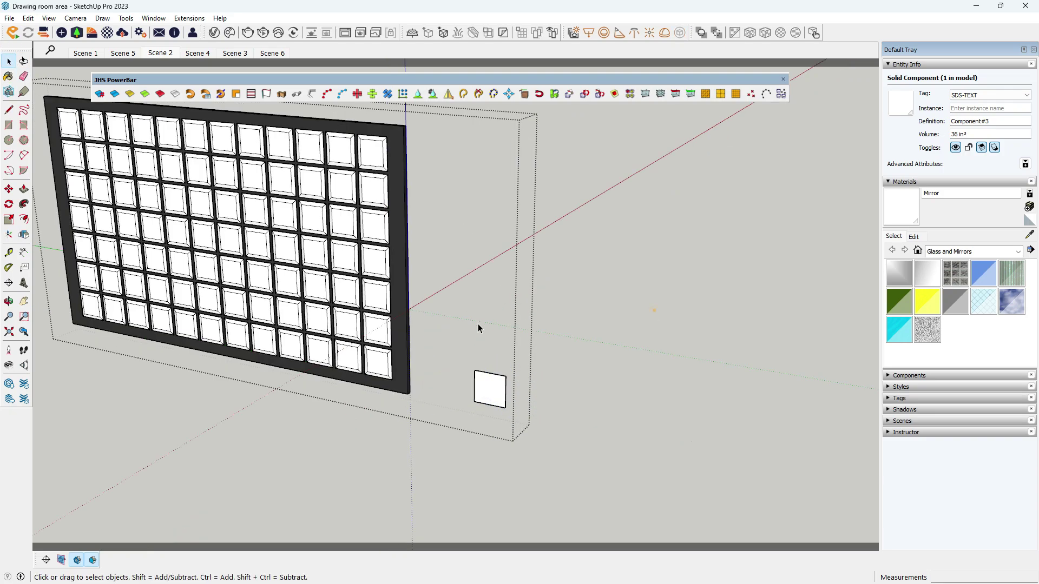
Select the small square and replace the right-column grille panes with it.
click(654, 310)
middle_drag(654, 311, 518, 371)
click(503, 387)
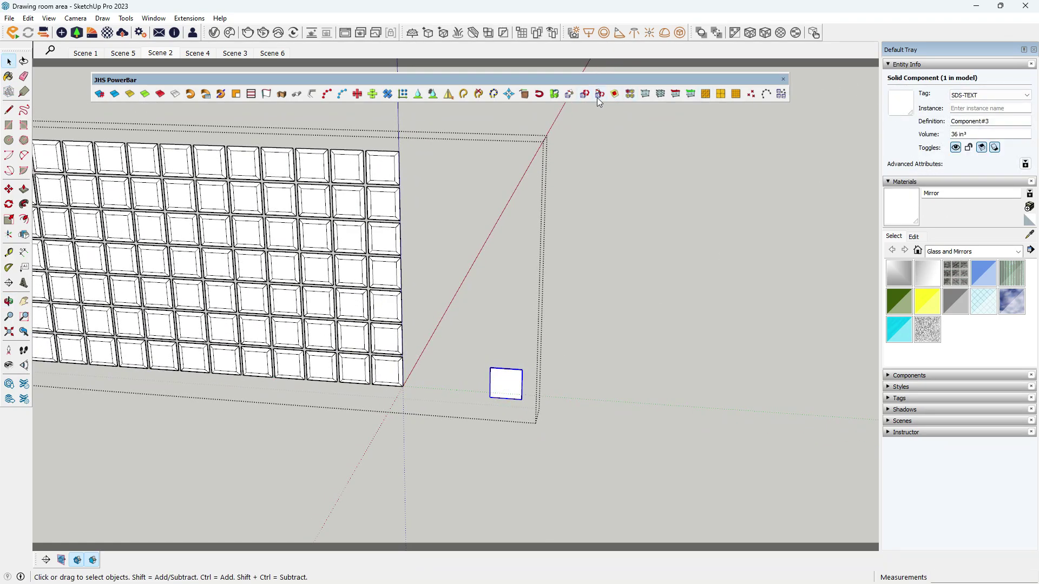
click(629, 95)
click(383, 168)
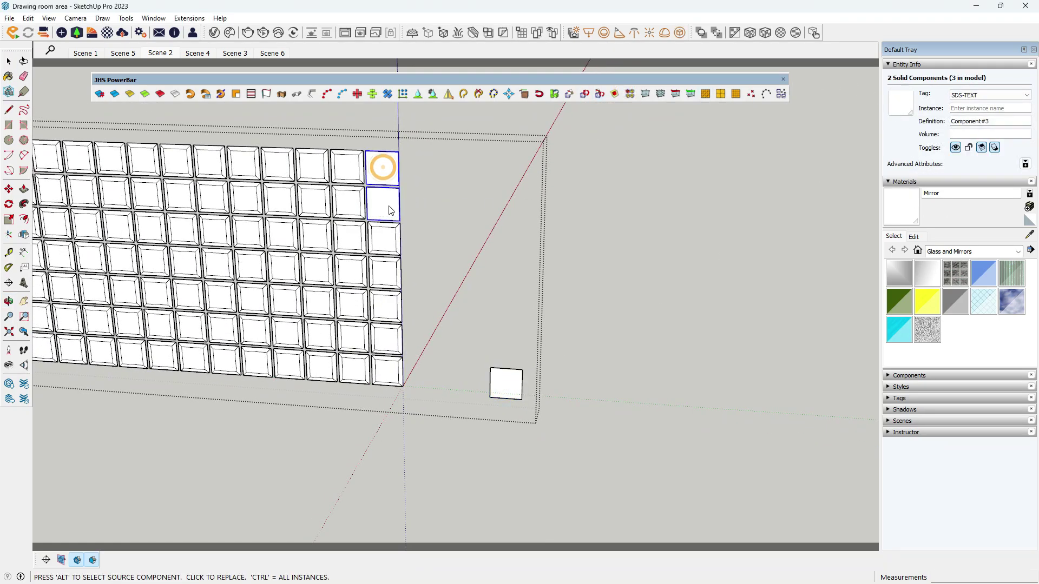
click(390, 272)
click(389, 308)
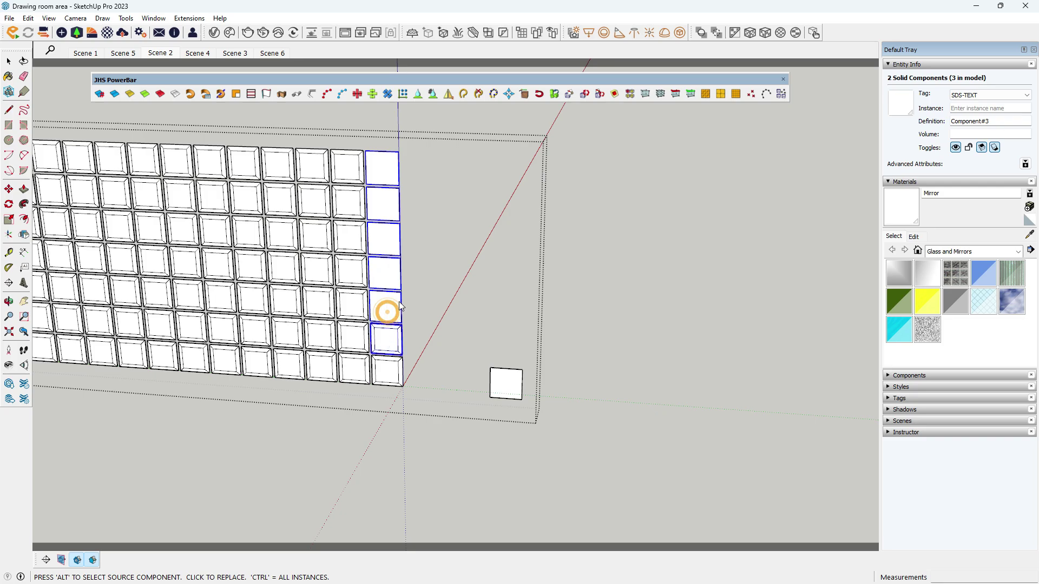
click(386, 340)
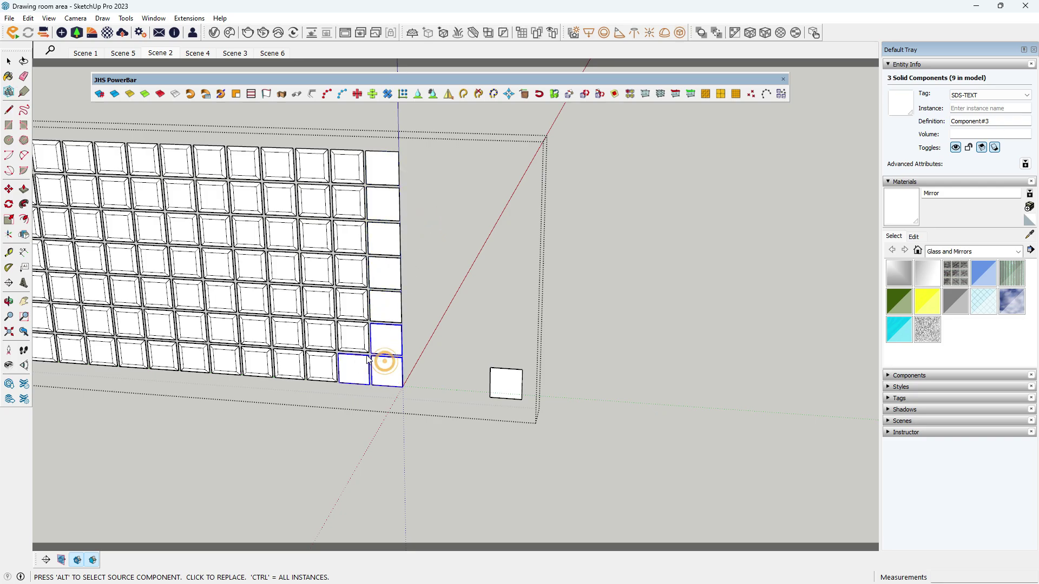
click(353, 338)
Drag across the remaining grille rows to replace every cell, then select the leftover square.
scroll(308, 302, down, 2)
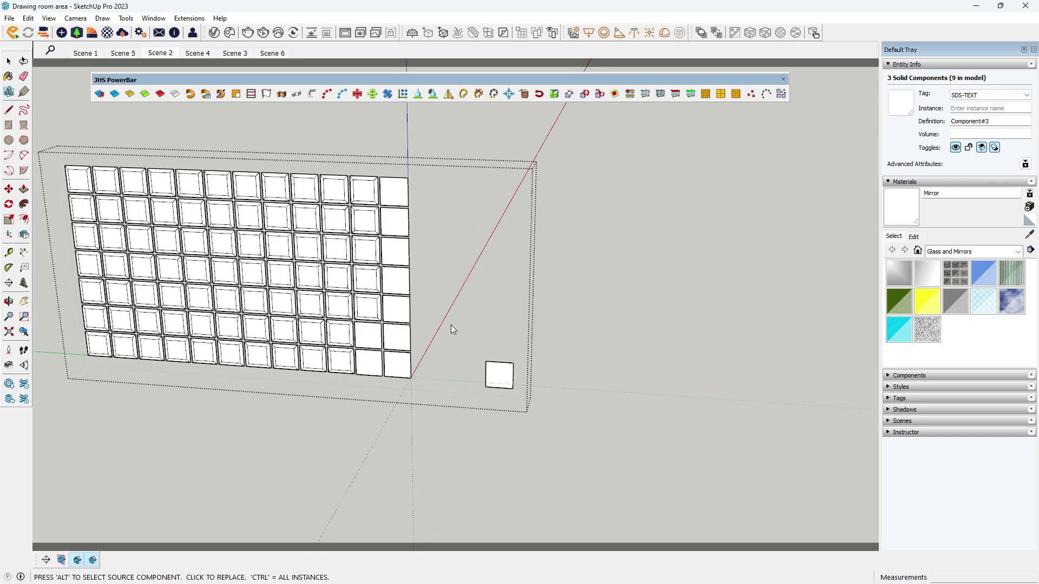
drag(346, 311, 96, 298)
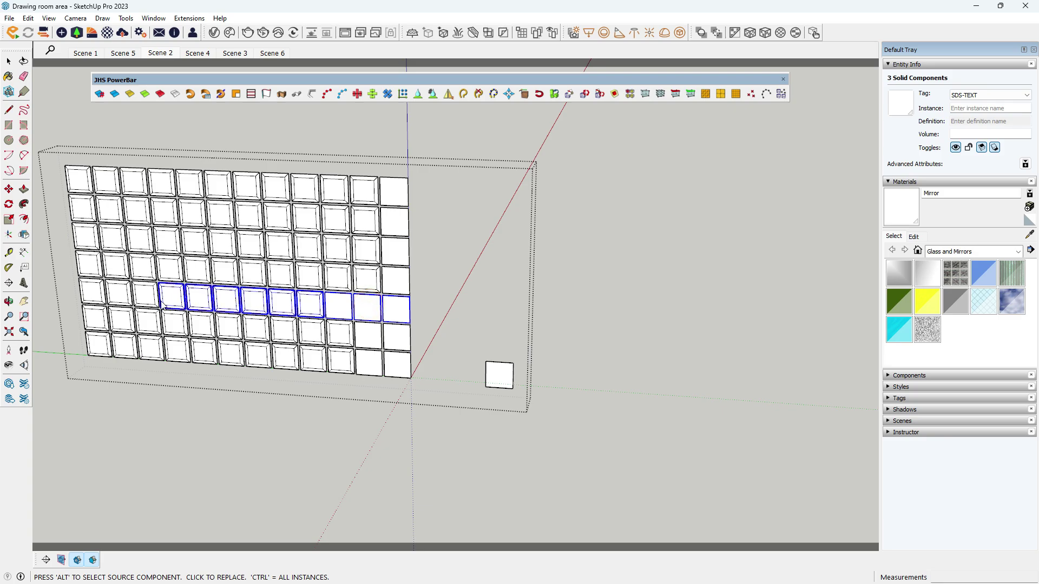
drag(150, 306, 97, 295)
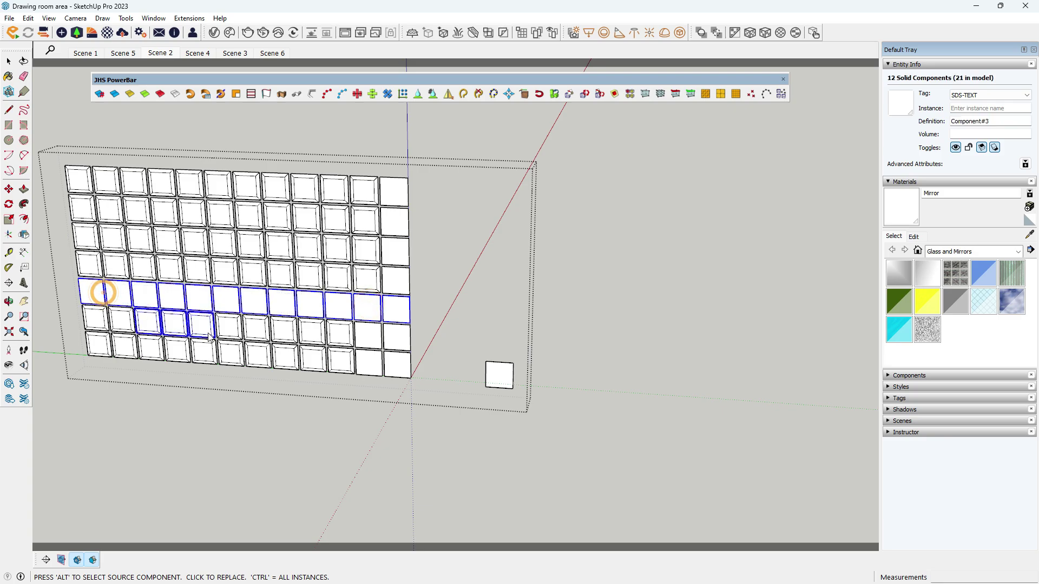
drag(143, 326, 355, 330)
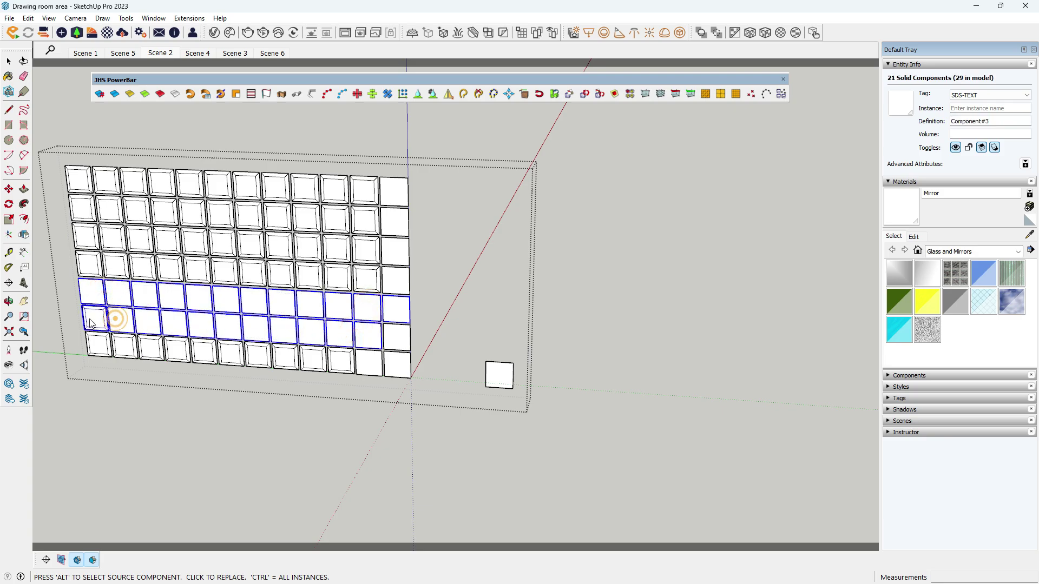
mouse_move(145, 332)
mouse_down()
mouse_move(98, 347)
mouse_move(344, 357)
mouse_up()
mouse_move(100, 233)
mouse_down()
mouse_move(86, 260)
mouse_move(364, 282)
mouse_move(360, 213)
mouse_move(174, 243)
mouse_move(364, 220)
mouse_move(198, 226)
mouse_move(81, 214)
mouse_move(81, 179)
mouse_move(371, 194)
mouse_move(395, 227)
mouse_move(151, 188)
mouse_up()
click(108, 186)
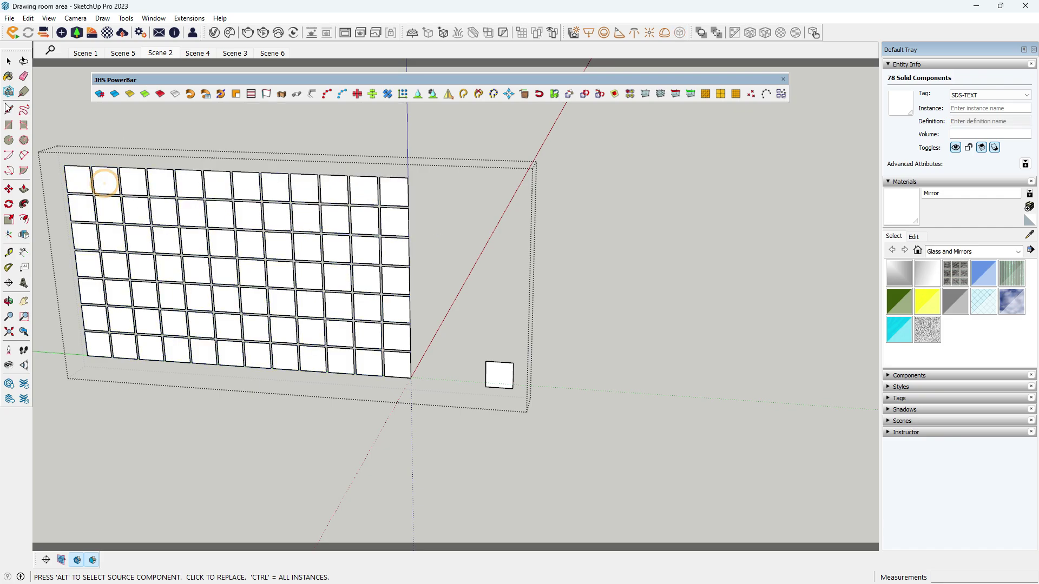
key(space)
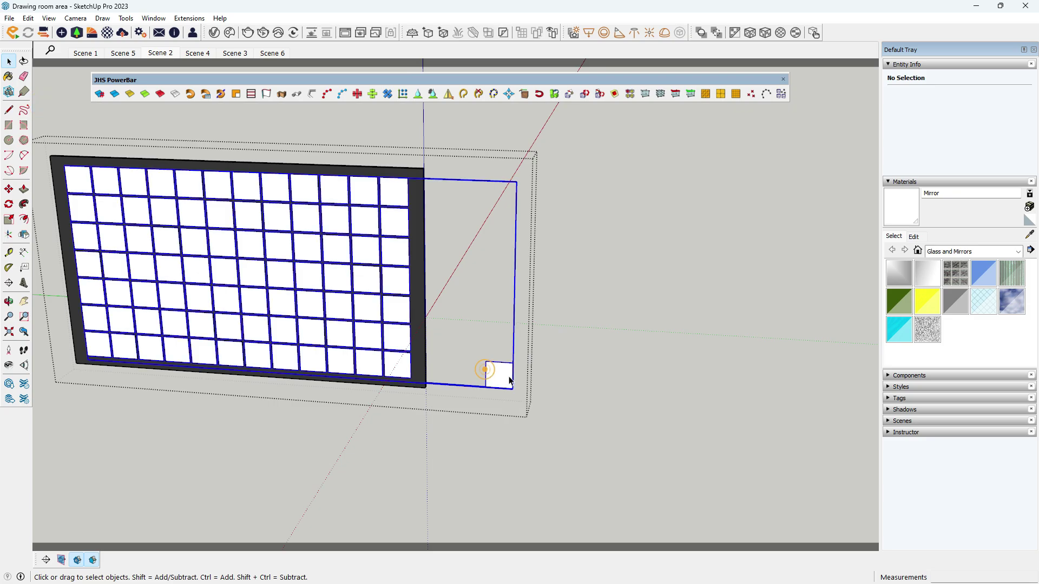
click(499, 375)
Return to the Scene 2 view with the Default Tray unpinned and JHS PowerBar closed.
key(ctrl+z)
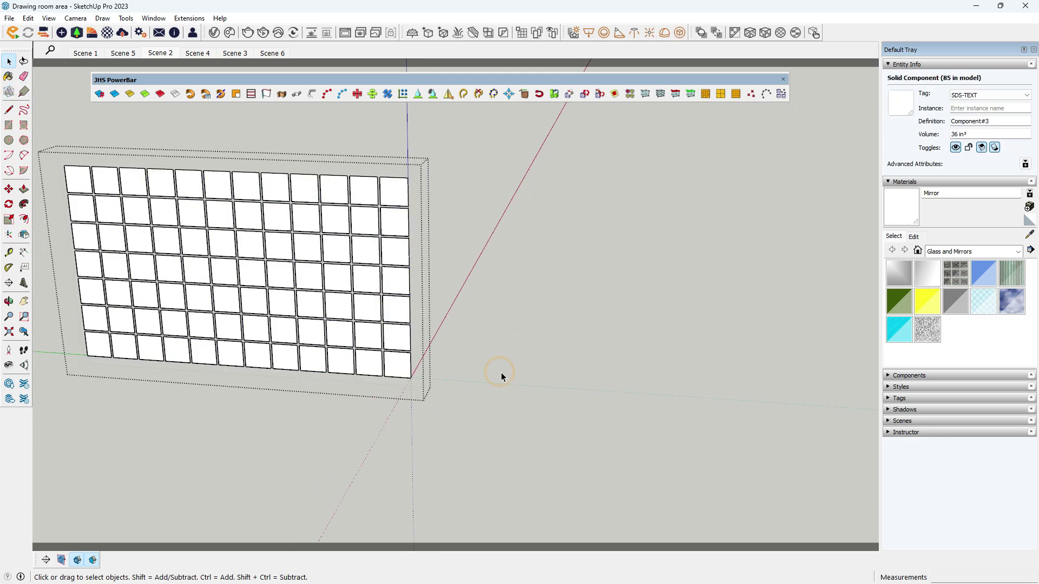
click(157, 53)
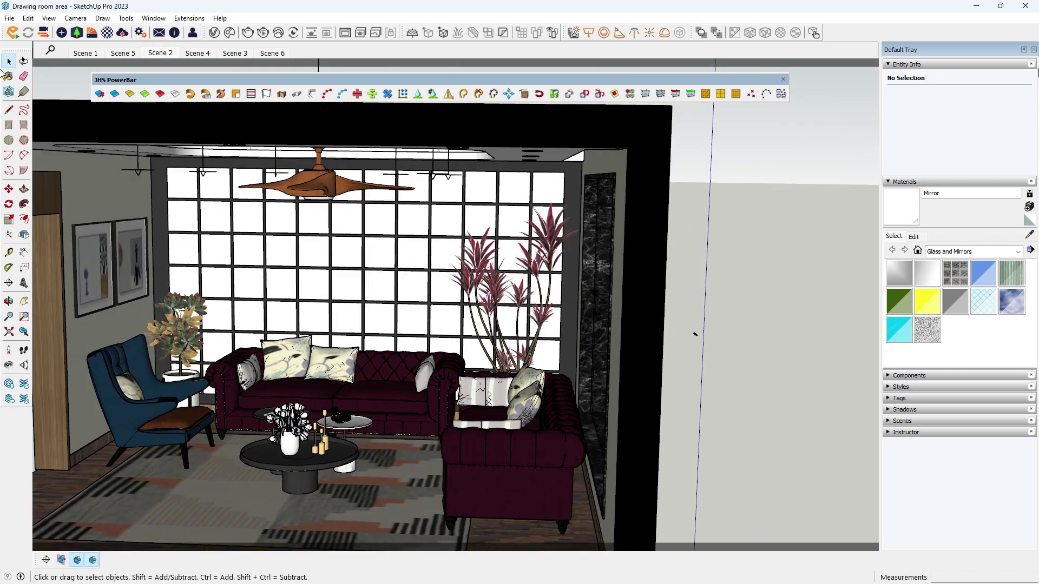
click(1024, 49)
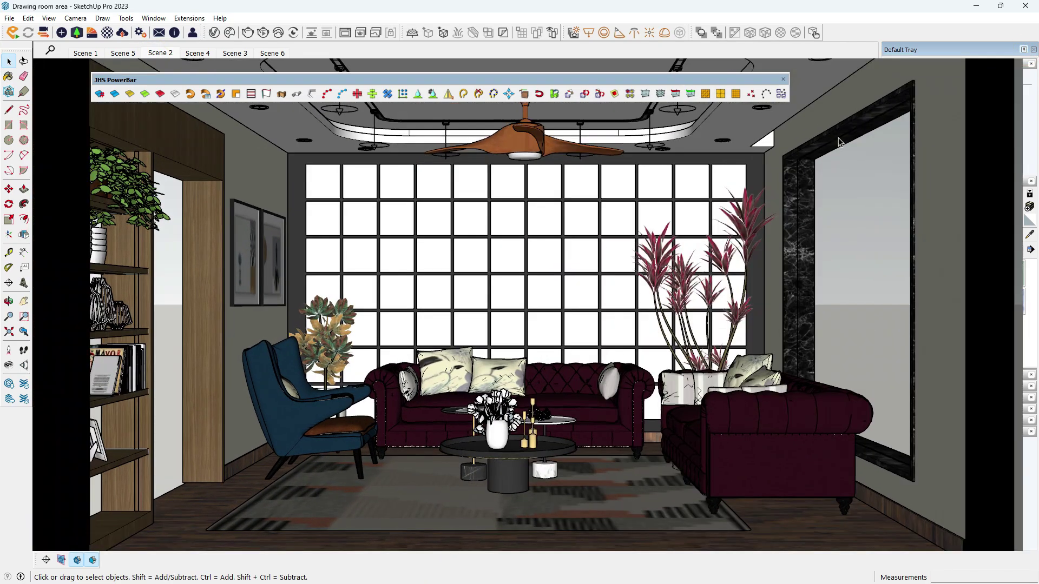
click(858, 132)
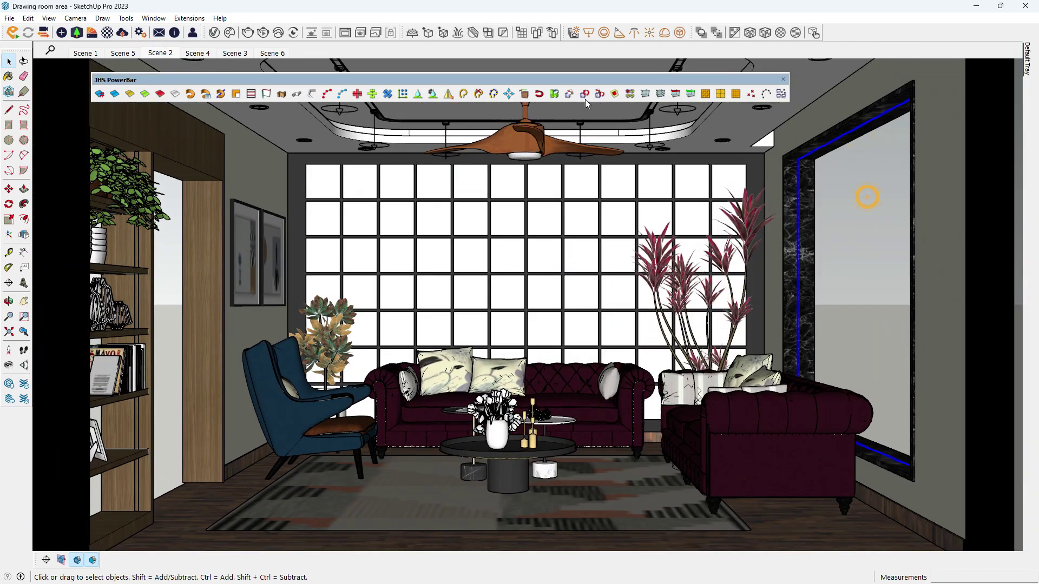
click(783, 82)
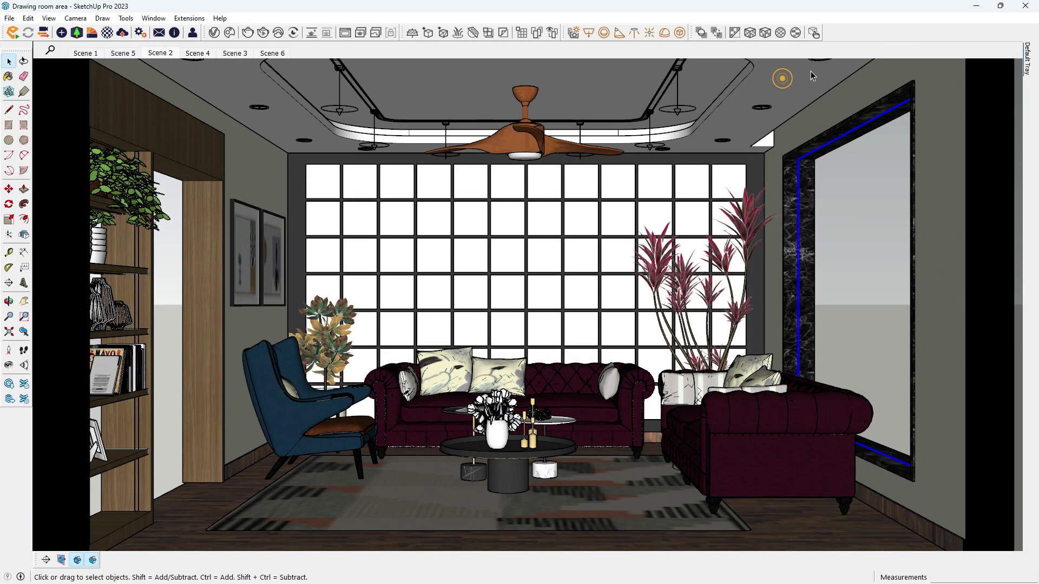
click(862, 31)
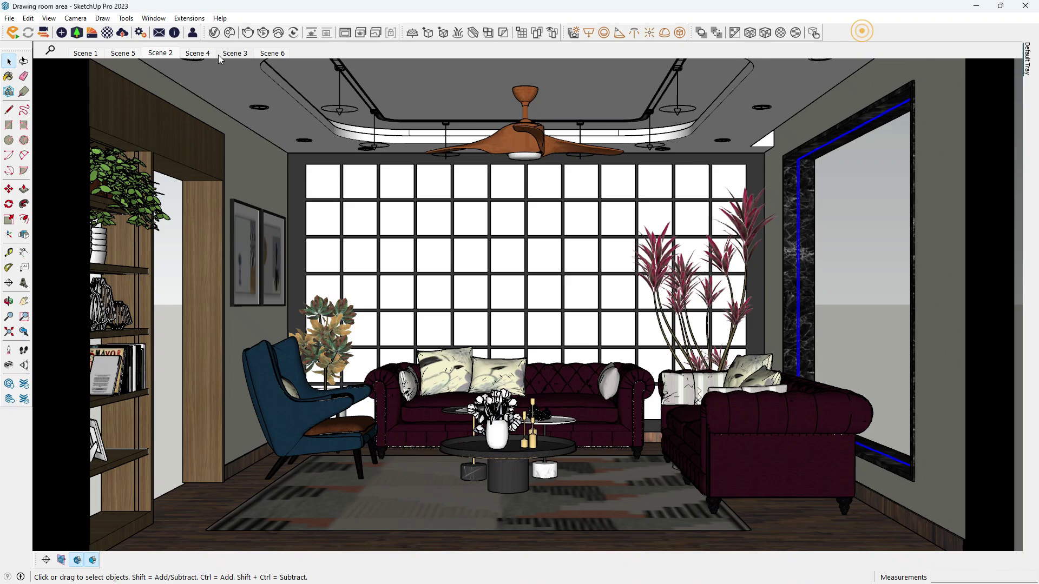
Run a V-Ray test render, stop it, and close the Frame Buffer.
click(247, 34)
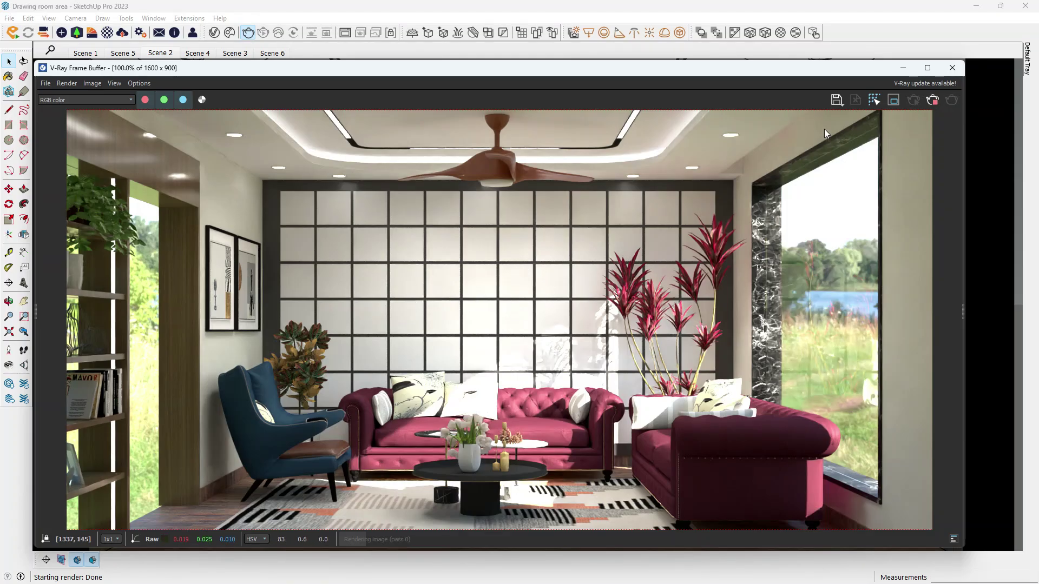
click(932, 101)
click(952, 68)
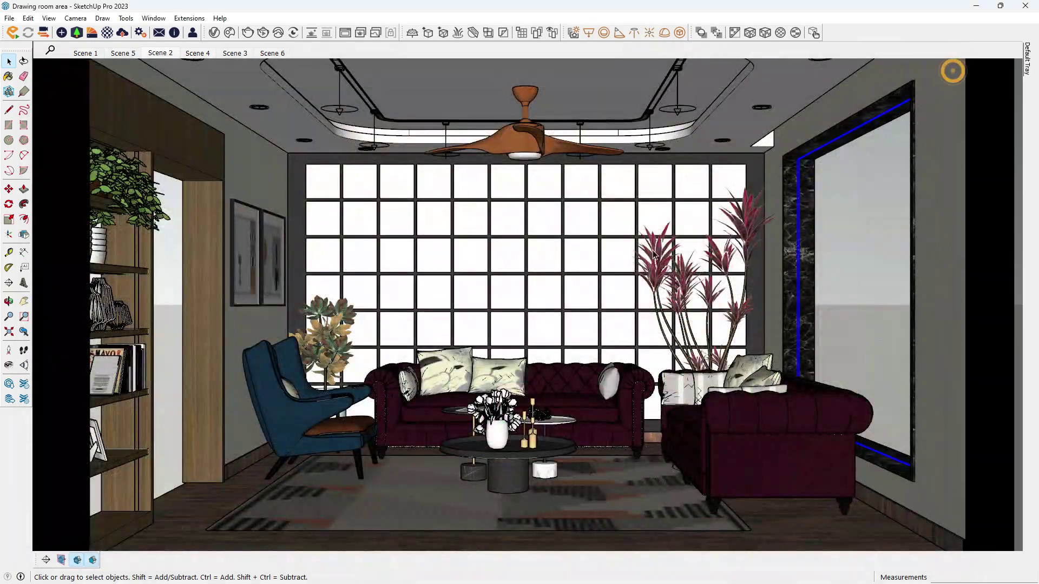
key(b)
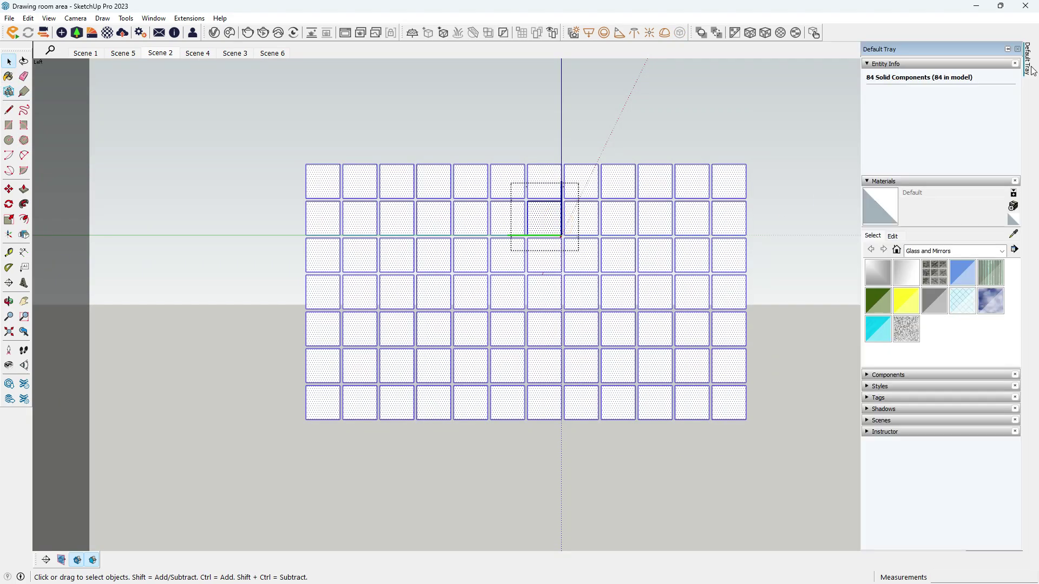
Apply the V-Ray Mirror material to the selected grid panes from the Asset Editor.
click(1006, 256)
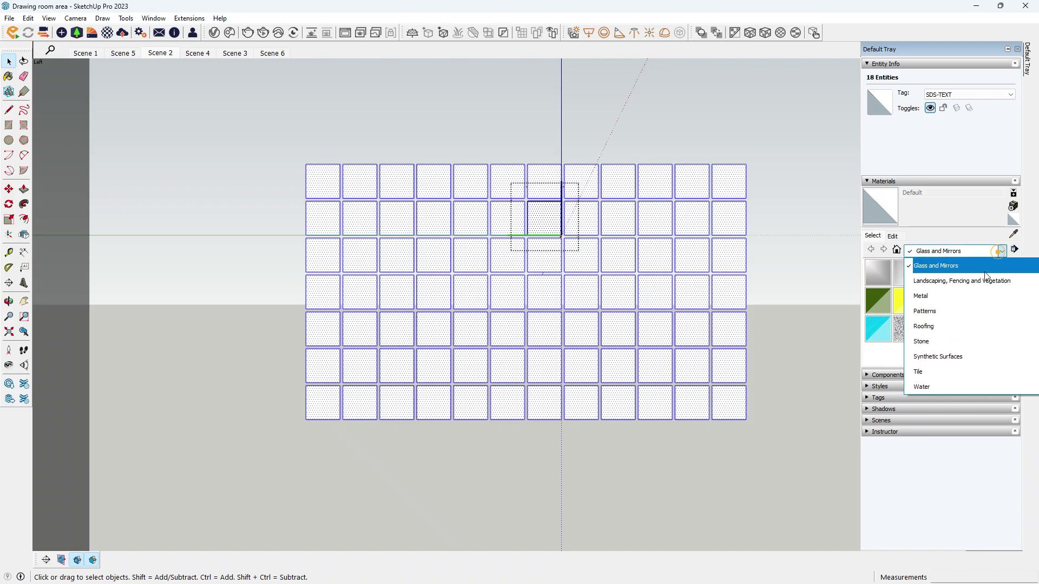
scroll(952, 271, up, 3)
click(935, 259)
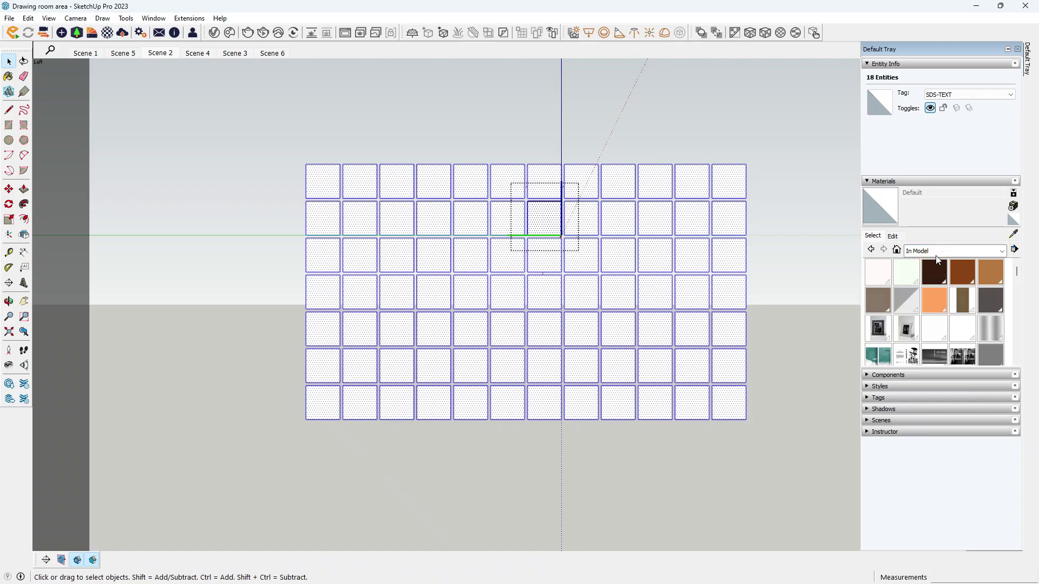
click(215, 33)
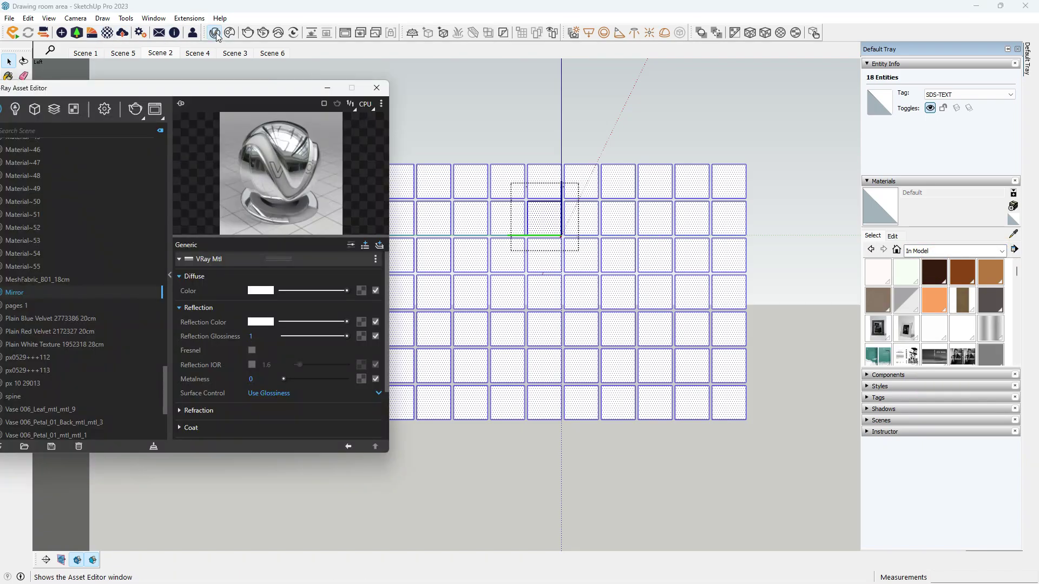
drag(89, 94, 177, 96)
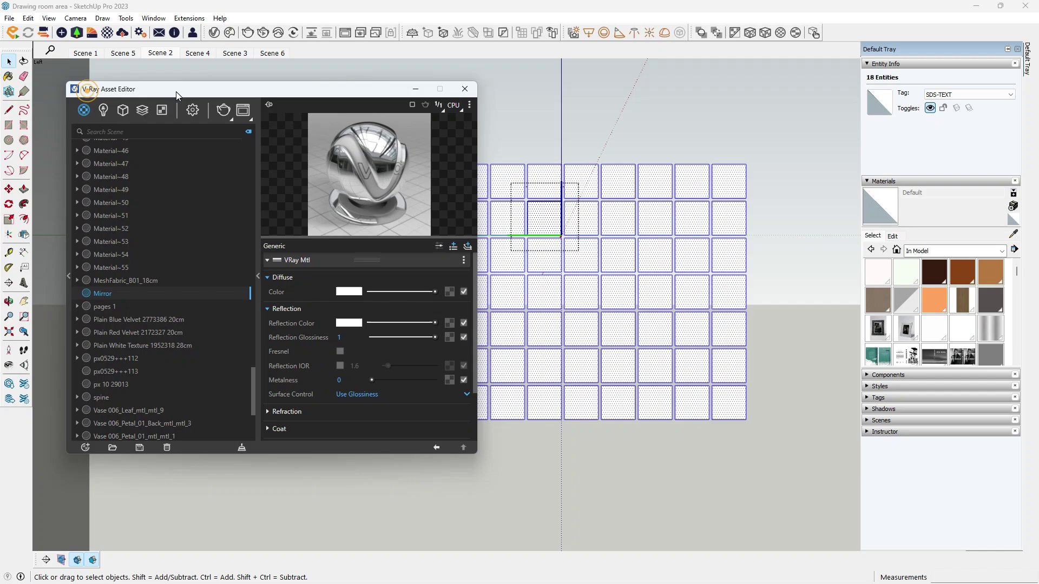
right_click(121, 293)
click(142, 319)
Select a single pane, make Mirror the active paint, and close the Asset Editor.
click(520, 137)
click(532, 227)
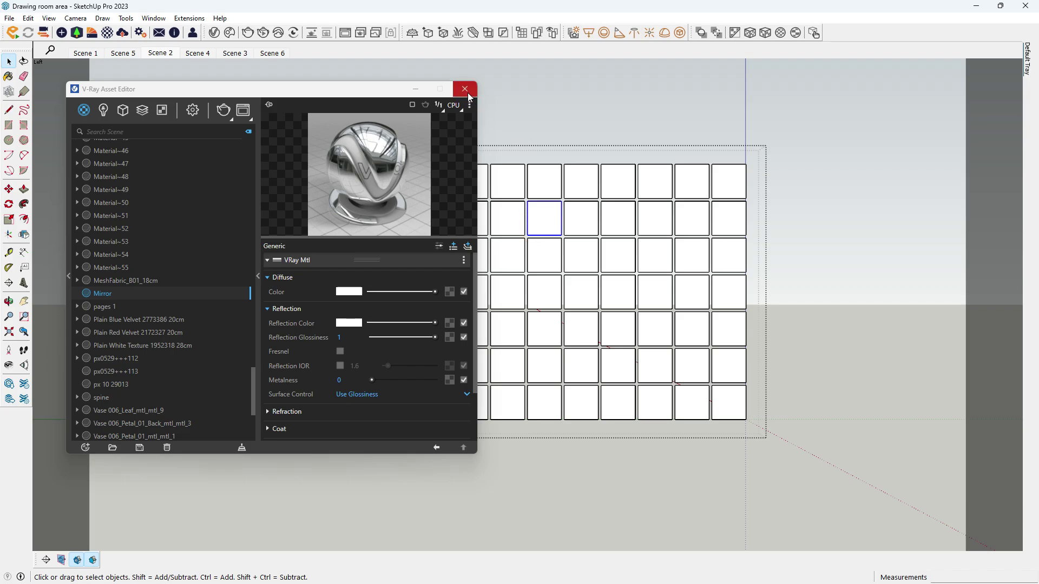
key(b)
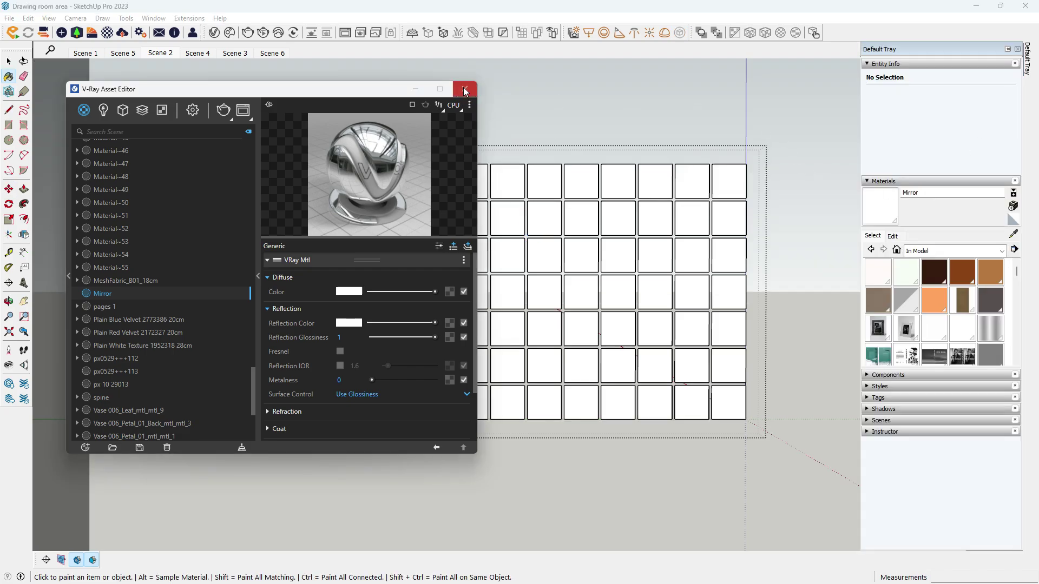
click(465, 89)
Leave the grid group and launch a V-Ray render of the room with mirror panes.
click(8, 63)
click(246, 98)
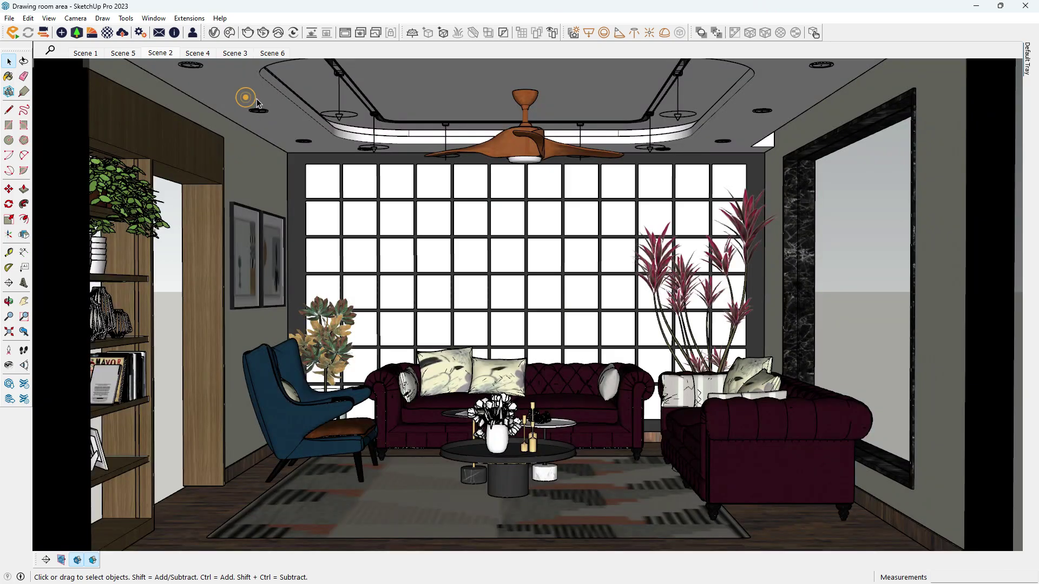
click(247, 33)
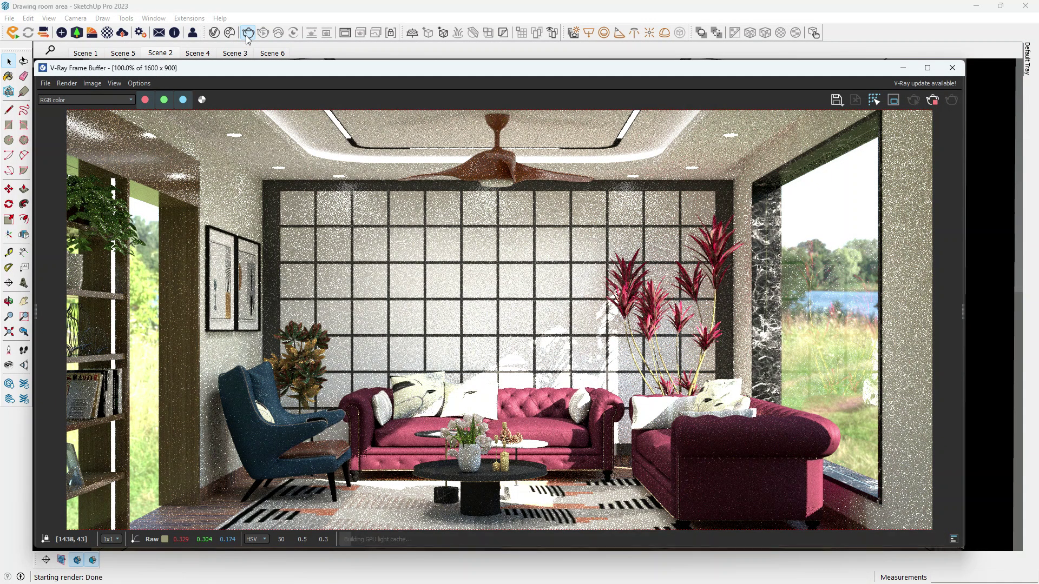